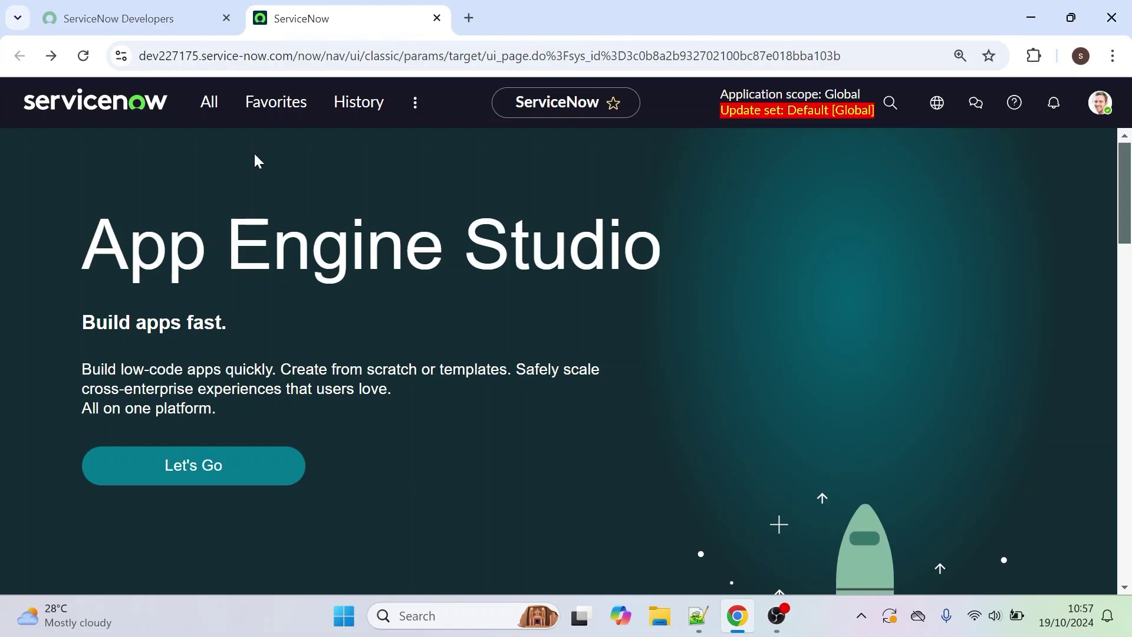
Step: Open the All application navigator, still filtered to the 'maintai' Maintain results
left_click(211, 109)
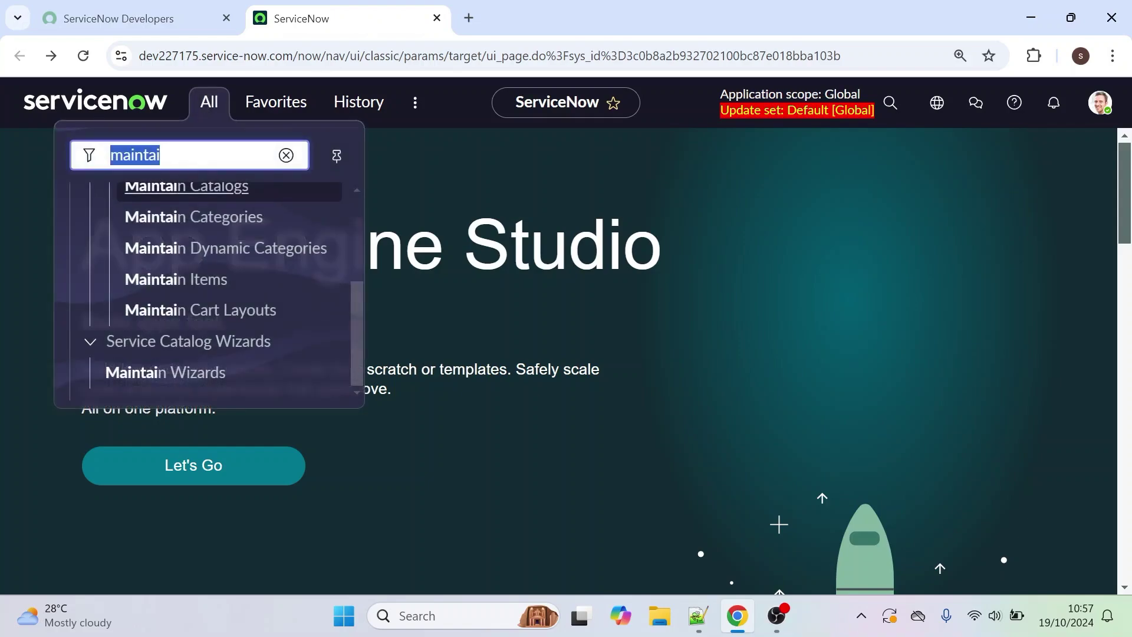
Step: Filter the navigator by 'incident' and edit the Incident > Create New module
type("inc")
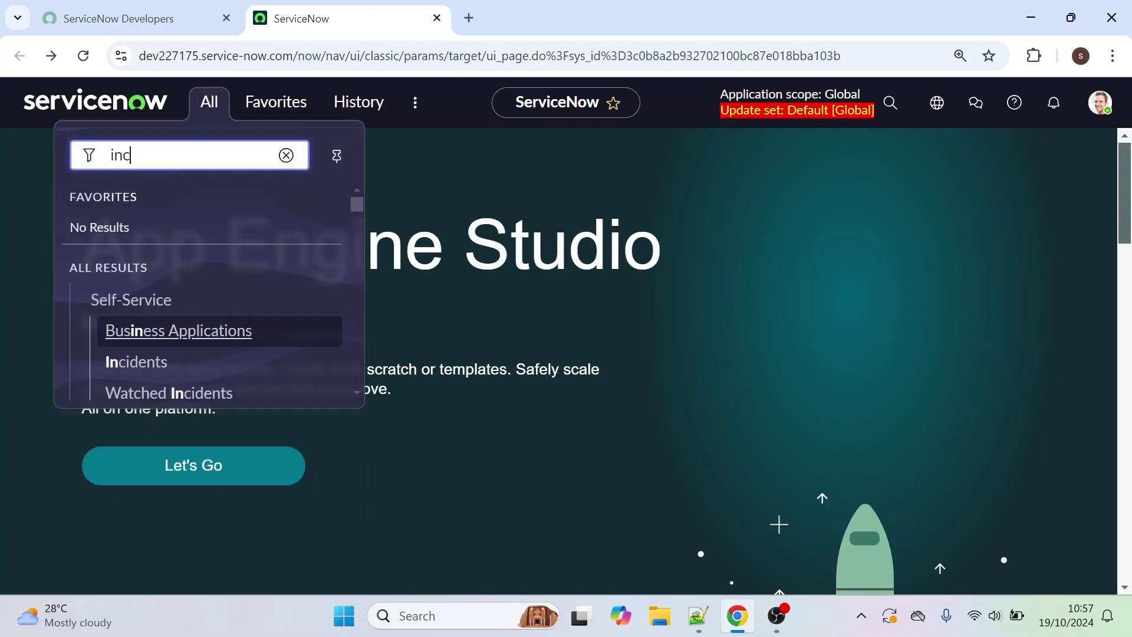
type("ident")
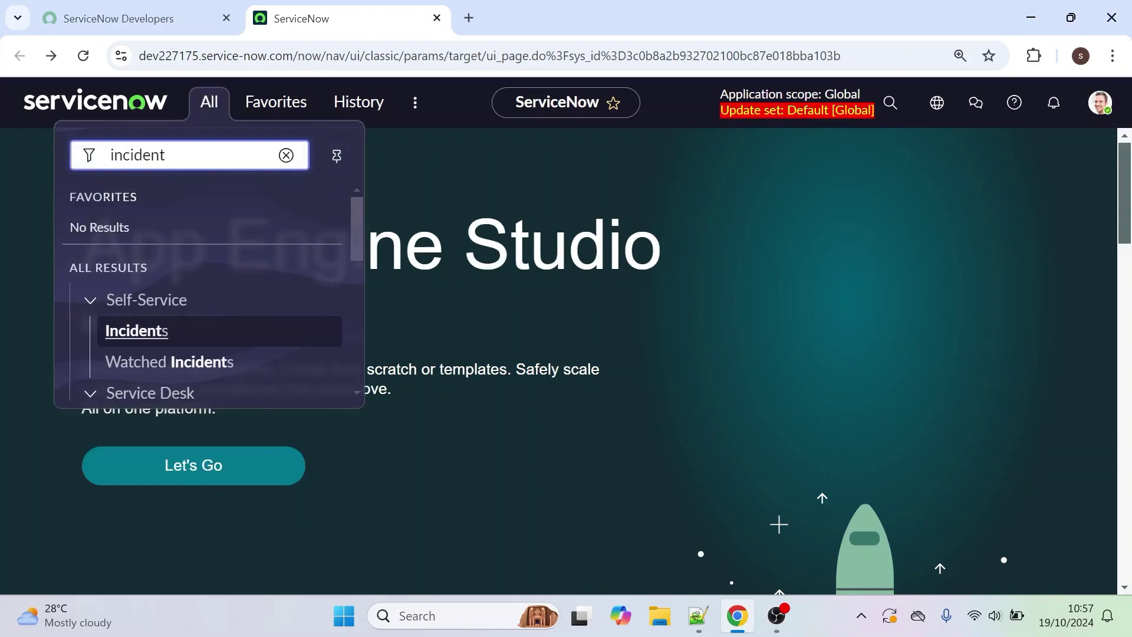
left_click_drag(359, 237, 349, 298)
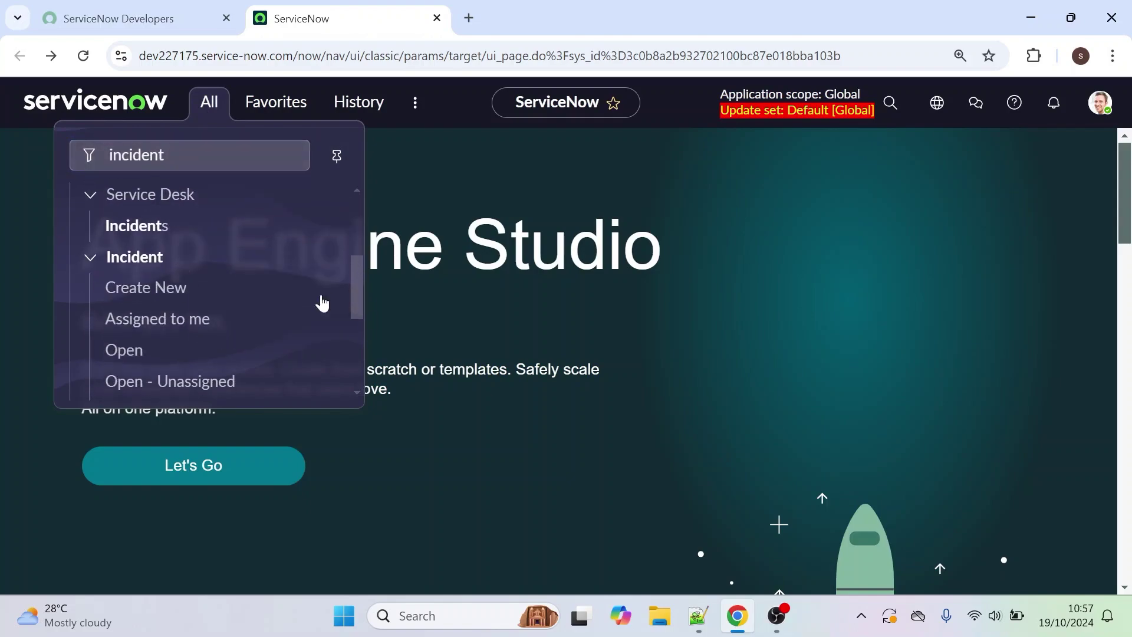
left_click(297, 290)
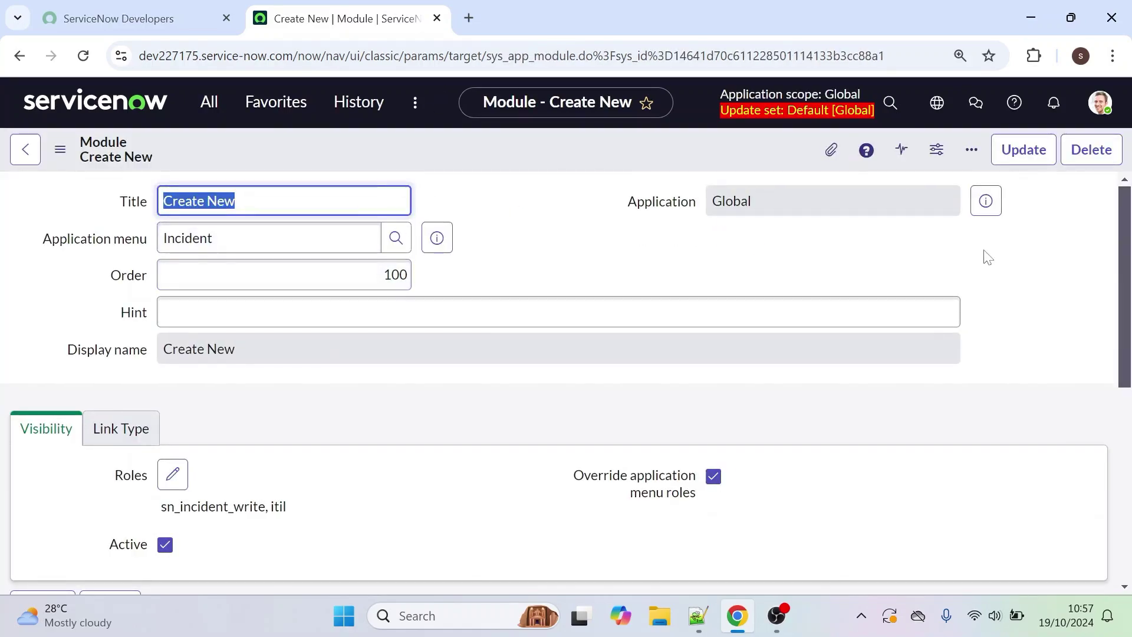
left_click_drag(1124, 240, 1105, 299)
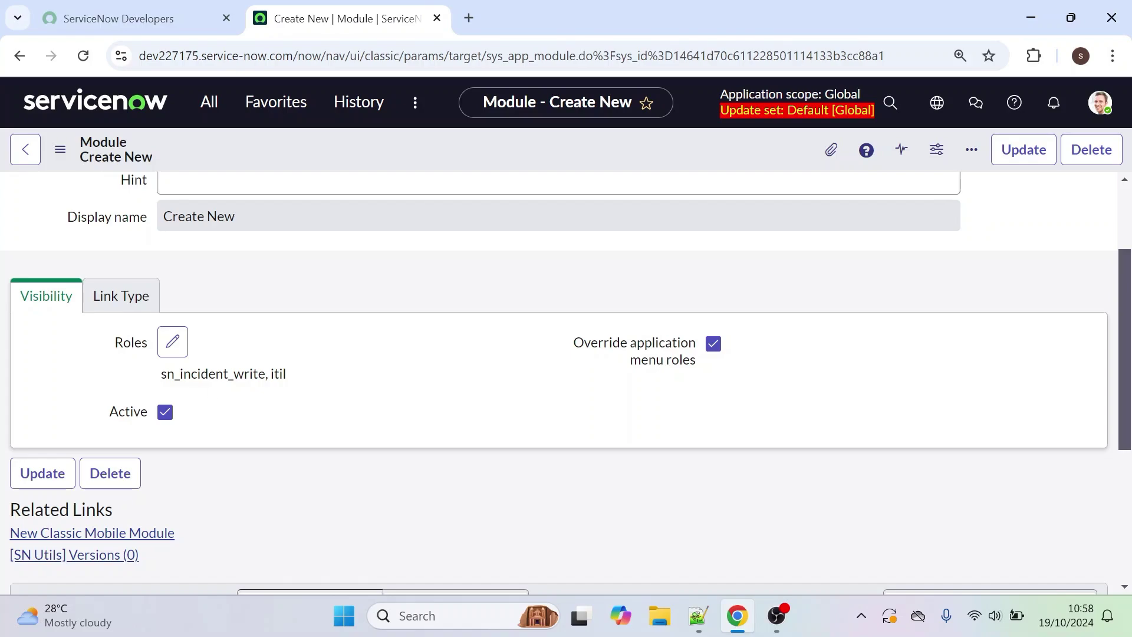
left_click_drag(167, 374, 216, 374)
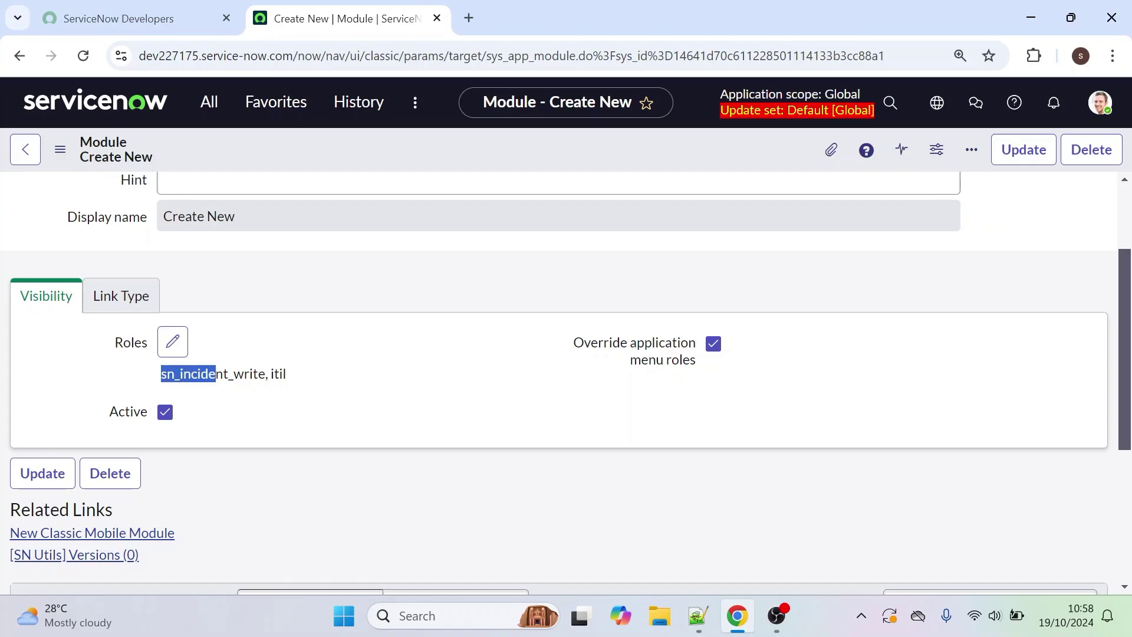
left_click(307, 386)
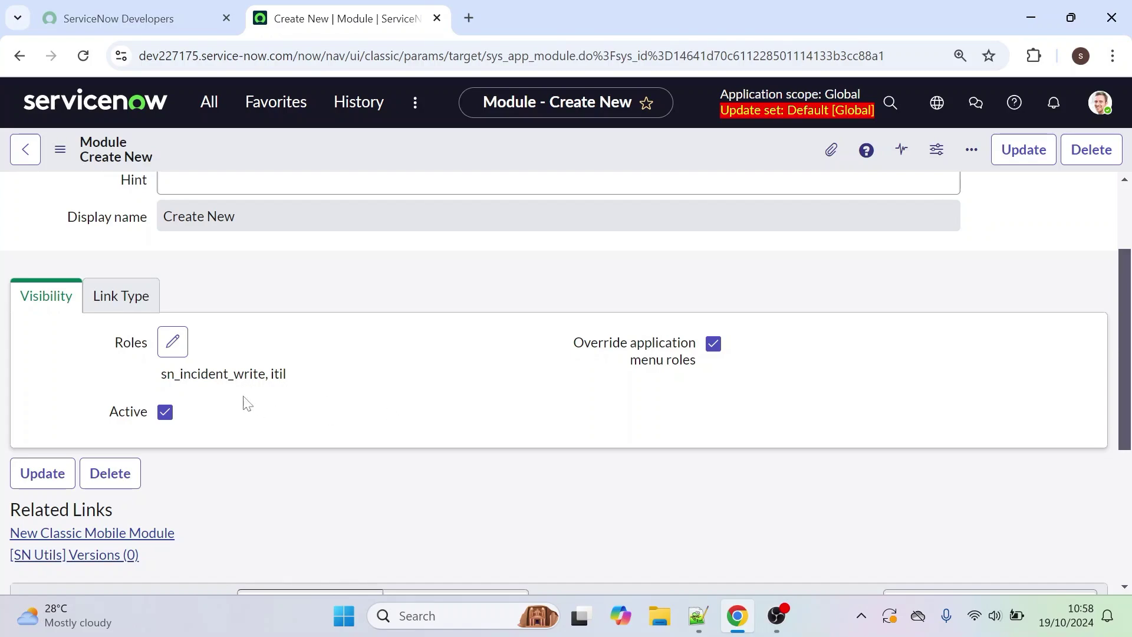
double_click(199, 374)
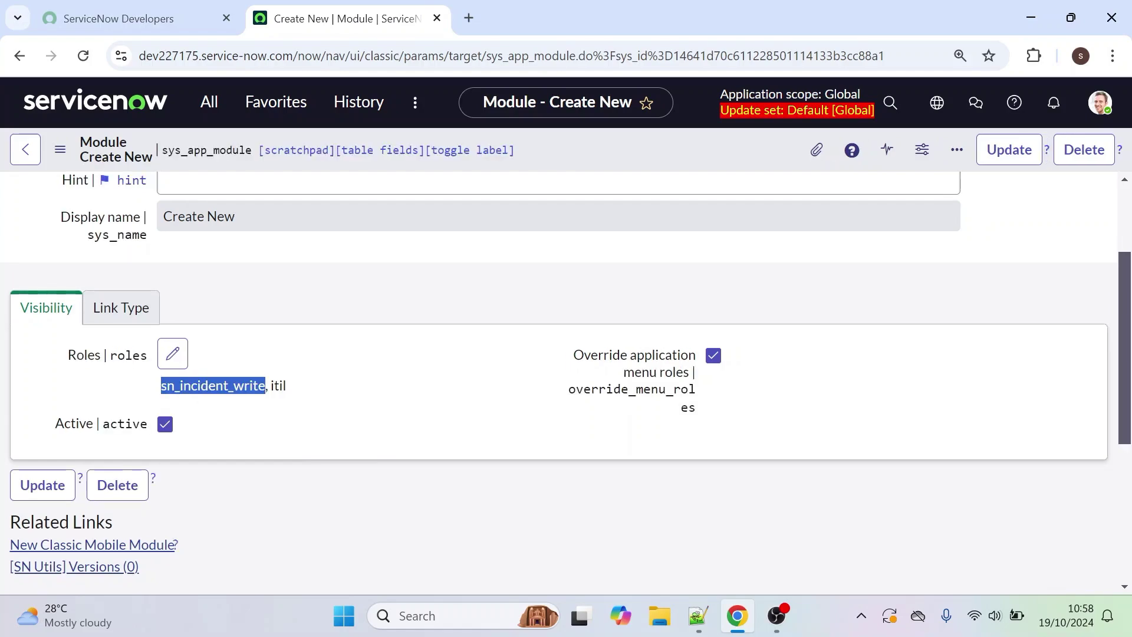
double_click(375, 393)
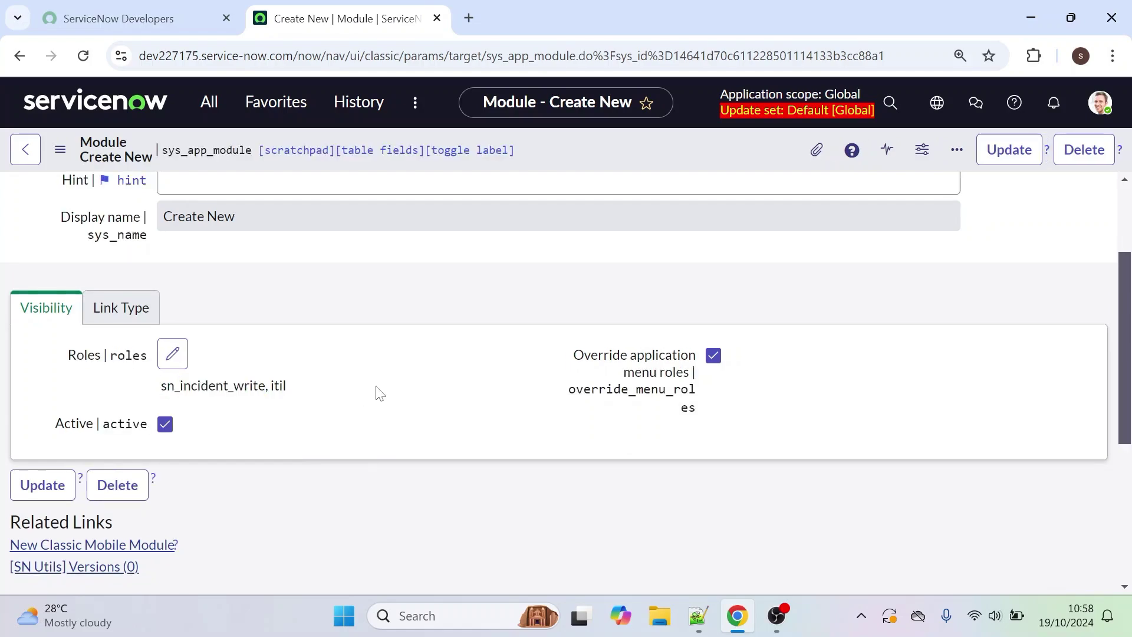
scroll(493, 397, "up", 3)
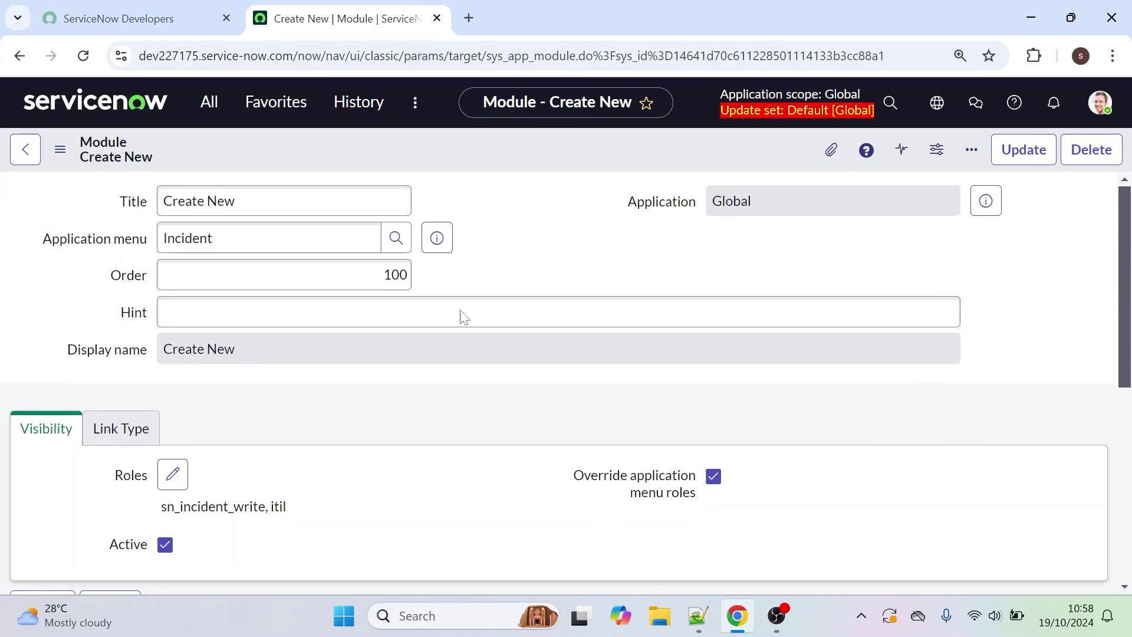
left_click(462, 313)
Step: Inspect the Incident 'Assigned to me' module record, then return to the App Engine Studio home page
left_click(19, 57)
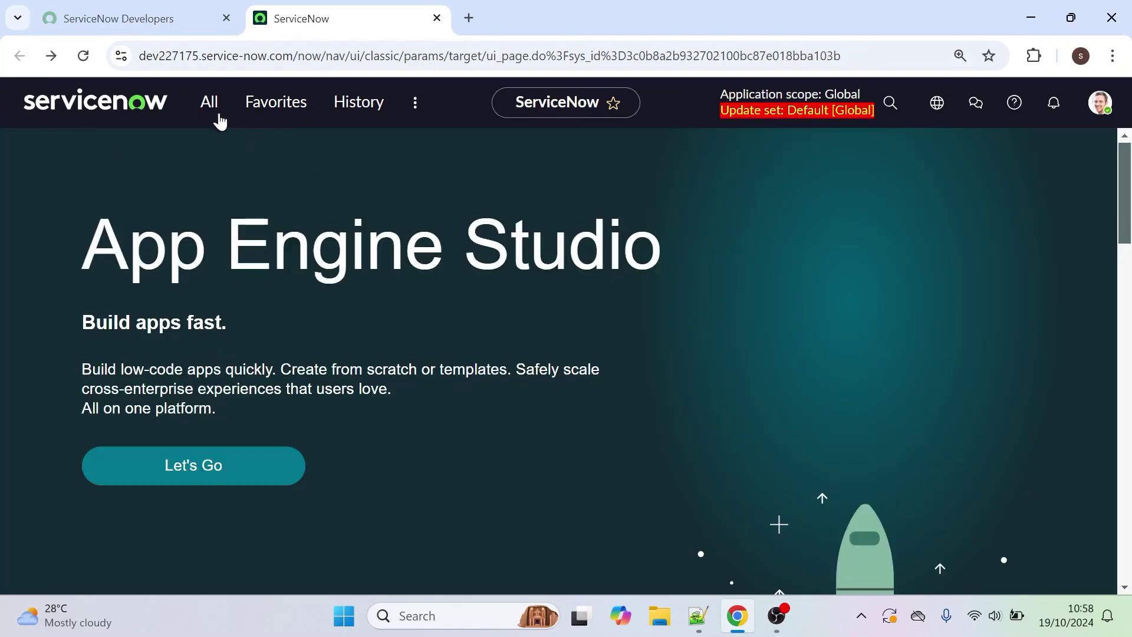
left_click(215, 112)
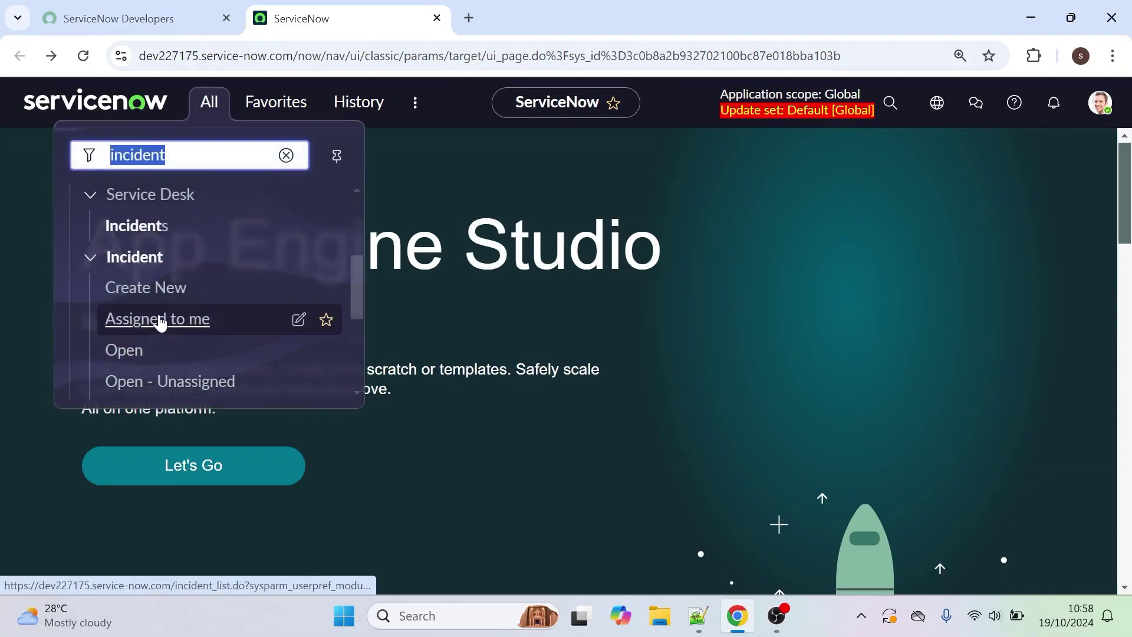
mouse_move(299, 323)
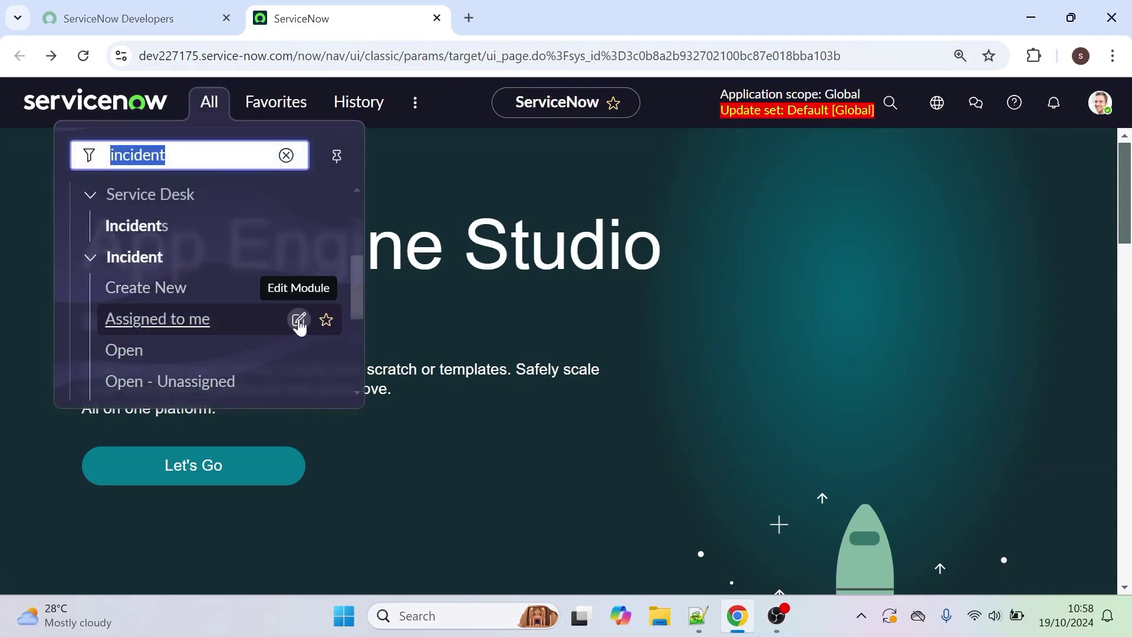
left_click(299, 323)
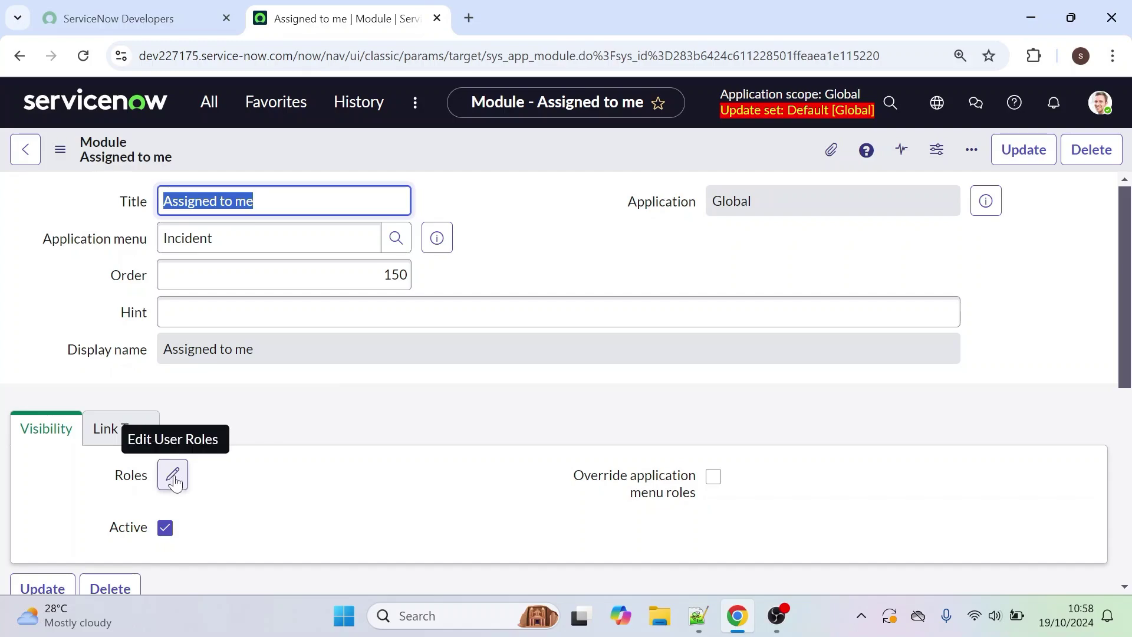
key("alt+Left")
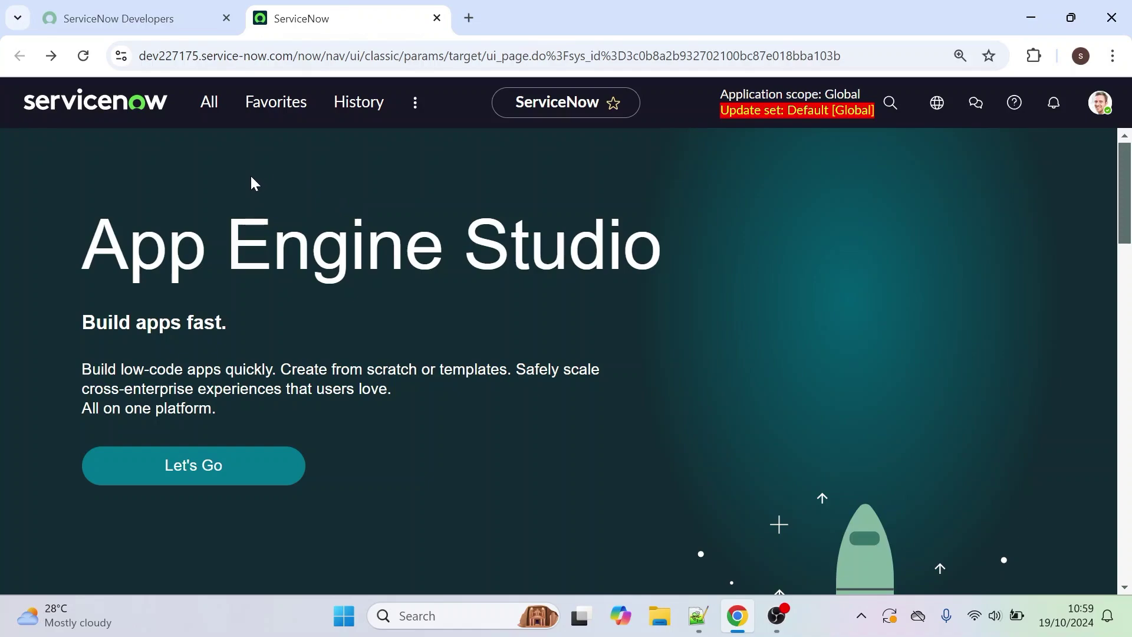
left_click(218, 107)
Step: Filter by 'maintai', open Maintain Items in a new tab, and open Request for company laptop
type("maintai")
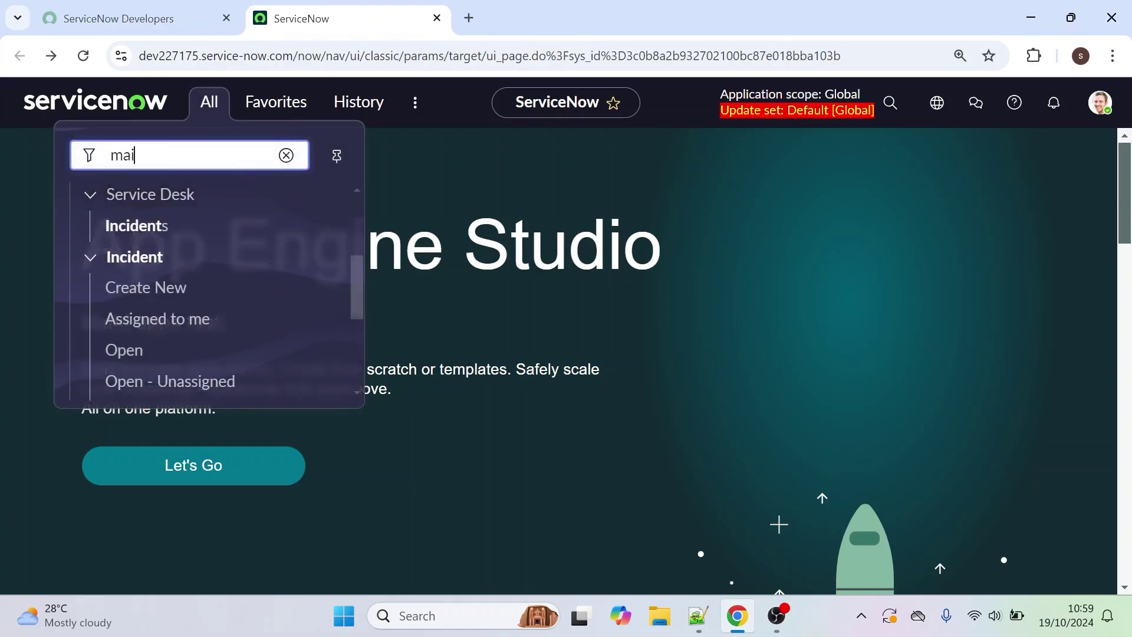
scroll(341, 313, "down", 2)
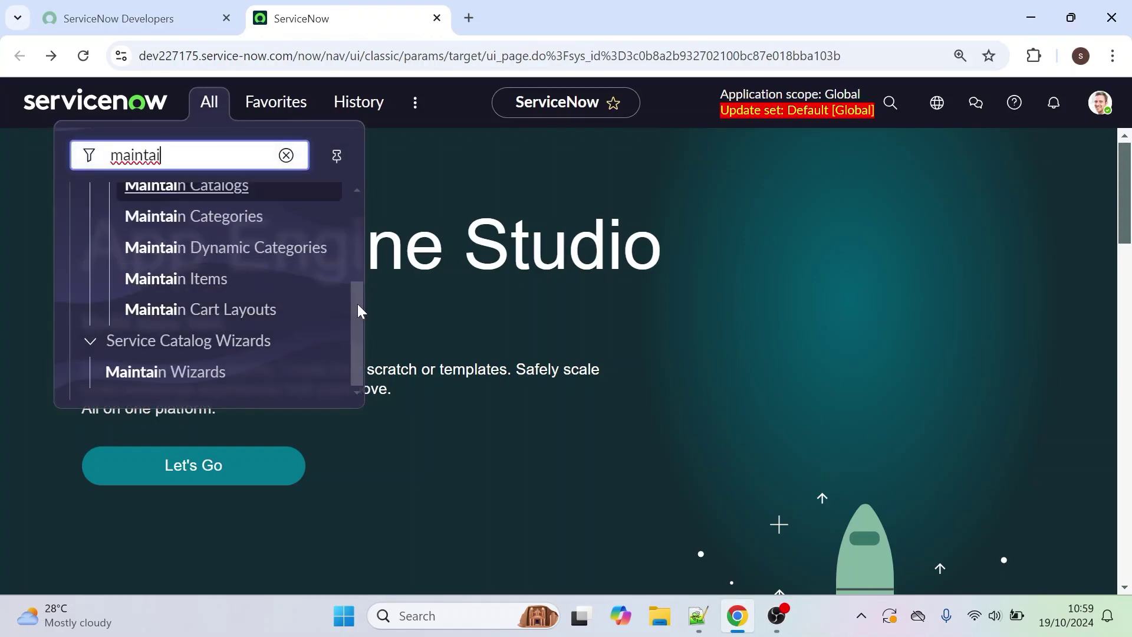
scroll(354, 292, "up", 2)
middle_click(182, 335)
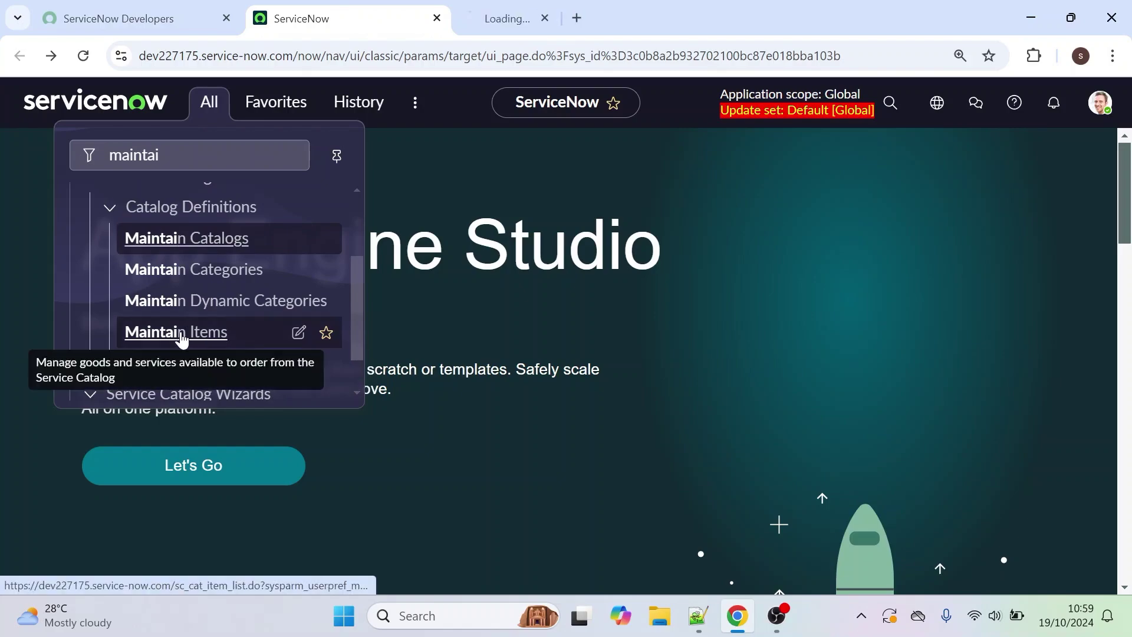
left_click(522, 13)
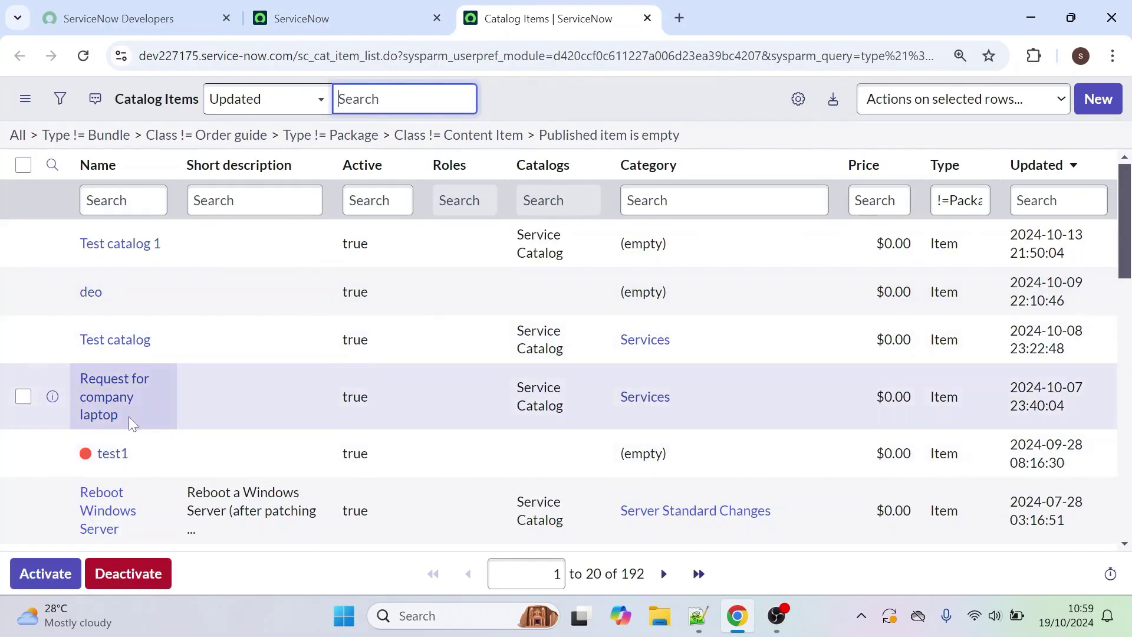
left_click(109, 407)
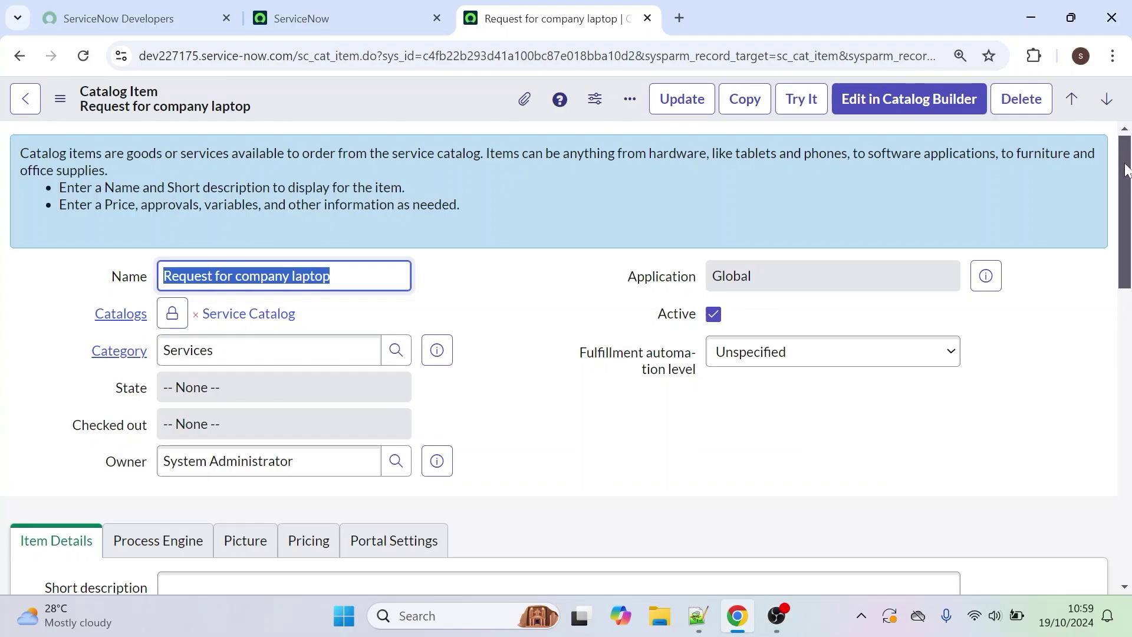
Step: Scroll the laptop item form down to its empty Available For related list
left_click_drag(1127, 170, 1117, 241)
scroll(1127, 247, "down", 3)
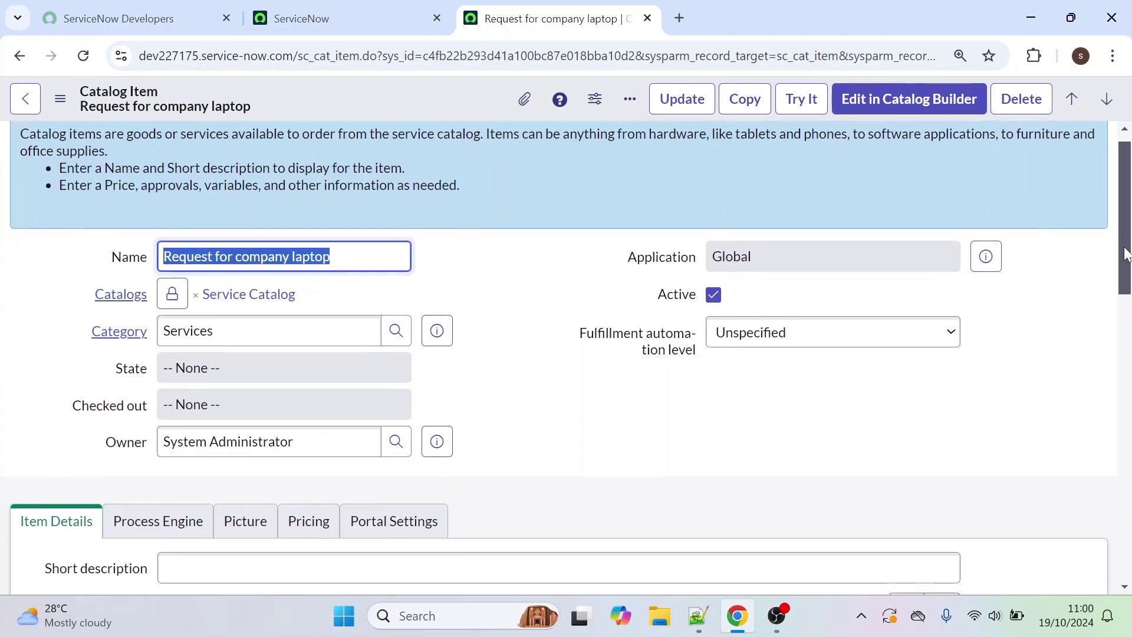
scroll(1102, 354, "down", 6)
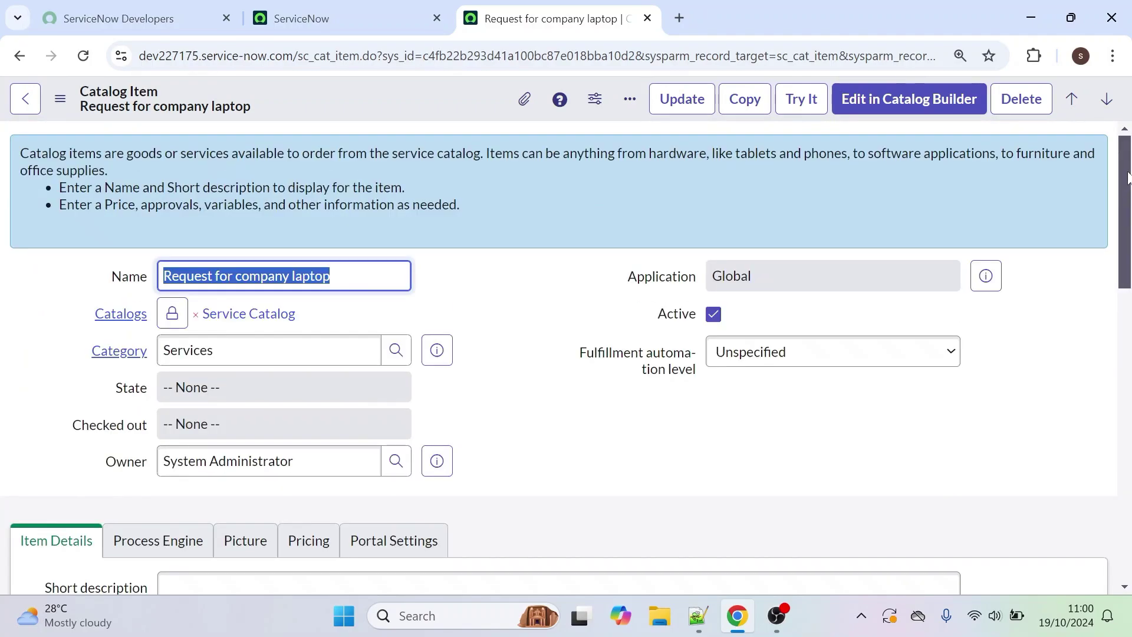
scroll(1123, 472, "down", 10)
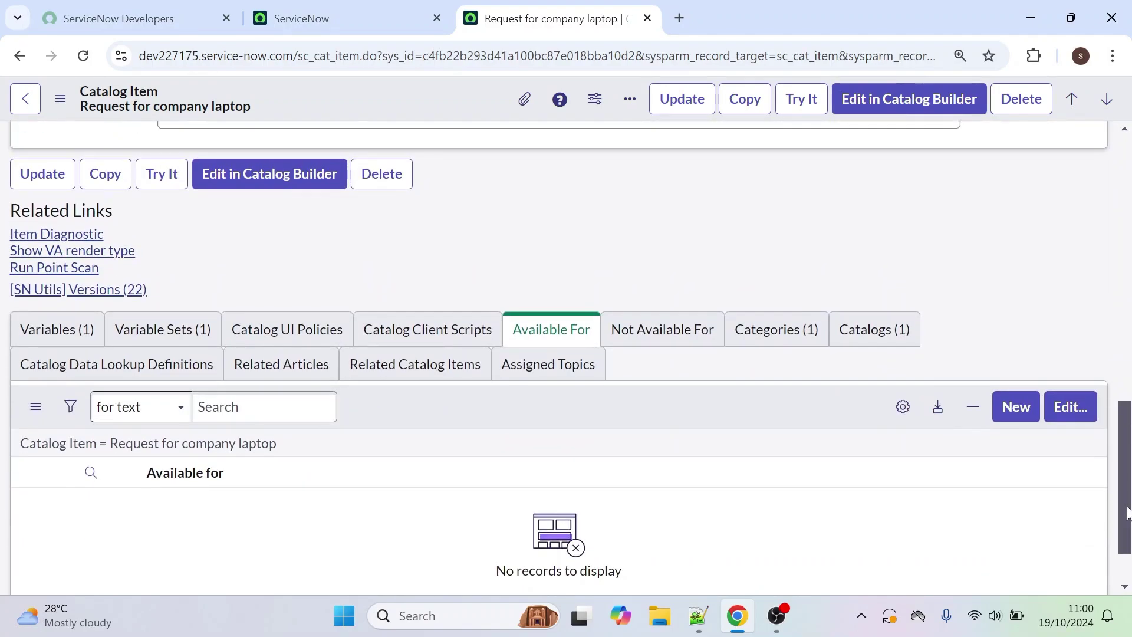
scroll(741, 470, "down", 1)
Step: Compare the Not Available For and Available For lists, then start a new user criteria from Available For
left_click(644, 268)
left_click(551, 269)
left_click(622, 269)
left_click(507, 267)
left_click(637, 272)
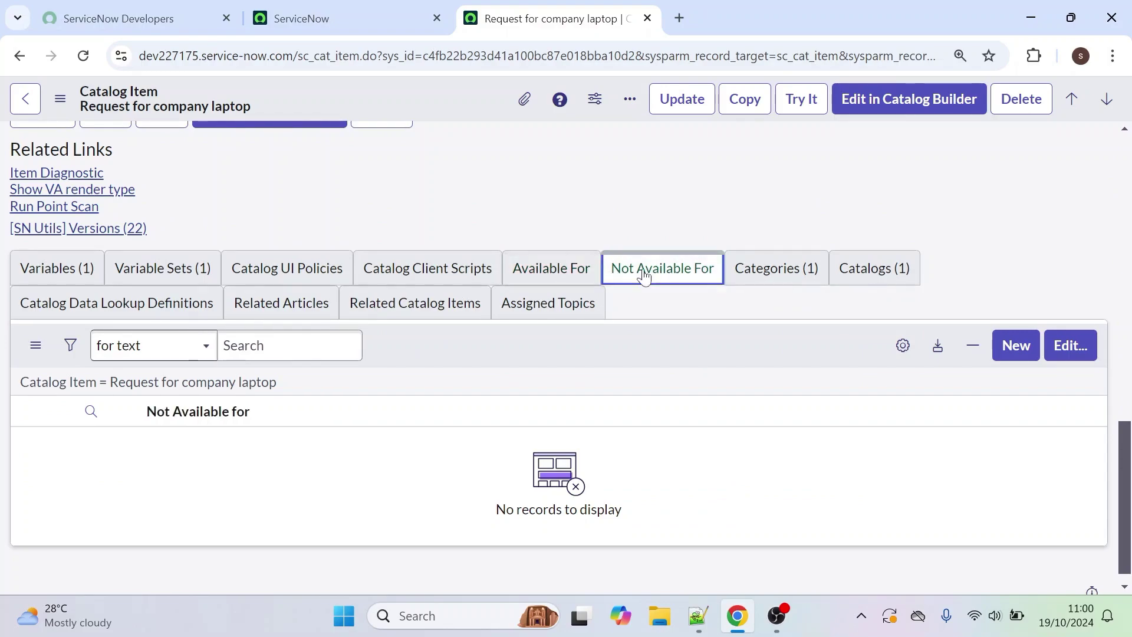
left_click(551, 276)
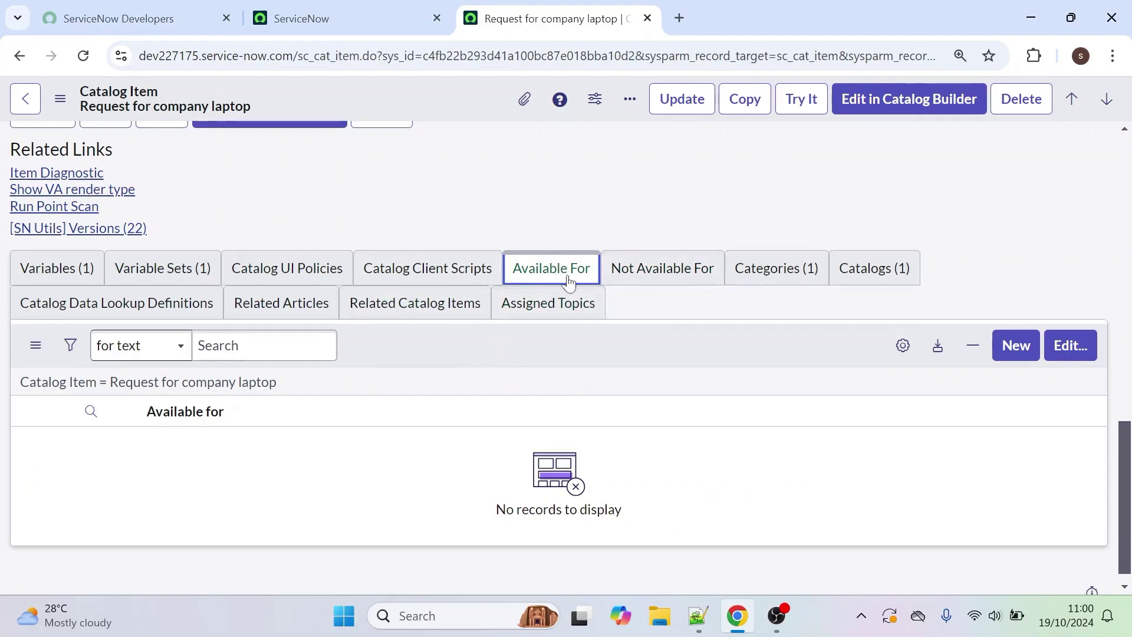
left_click(632, 277)
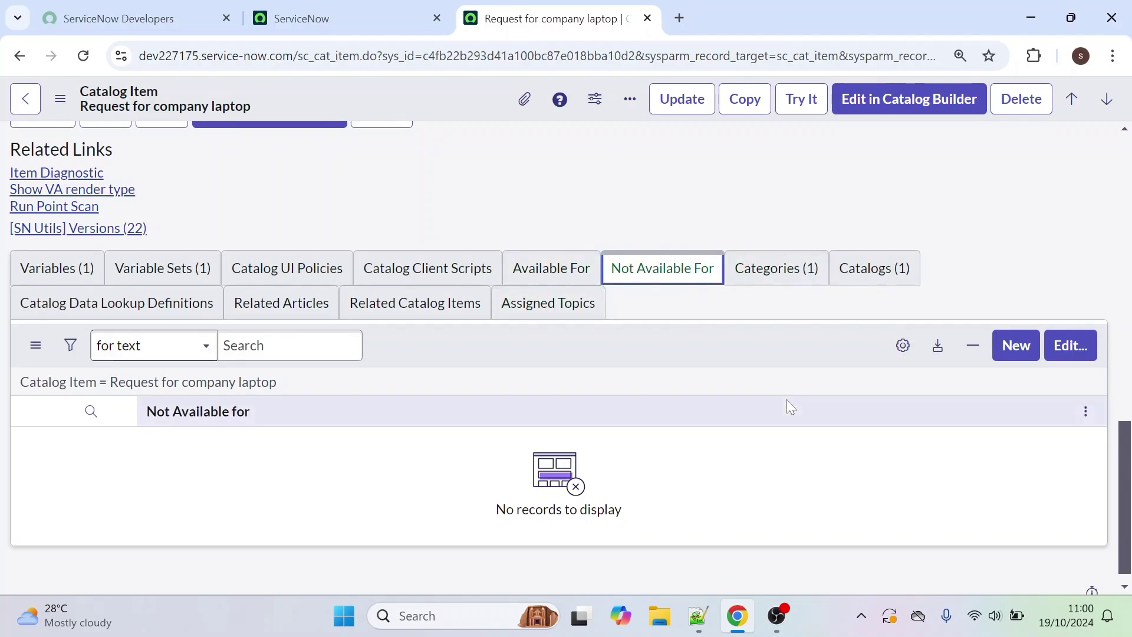
left_click(533, 274)
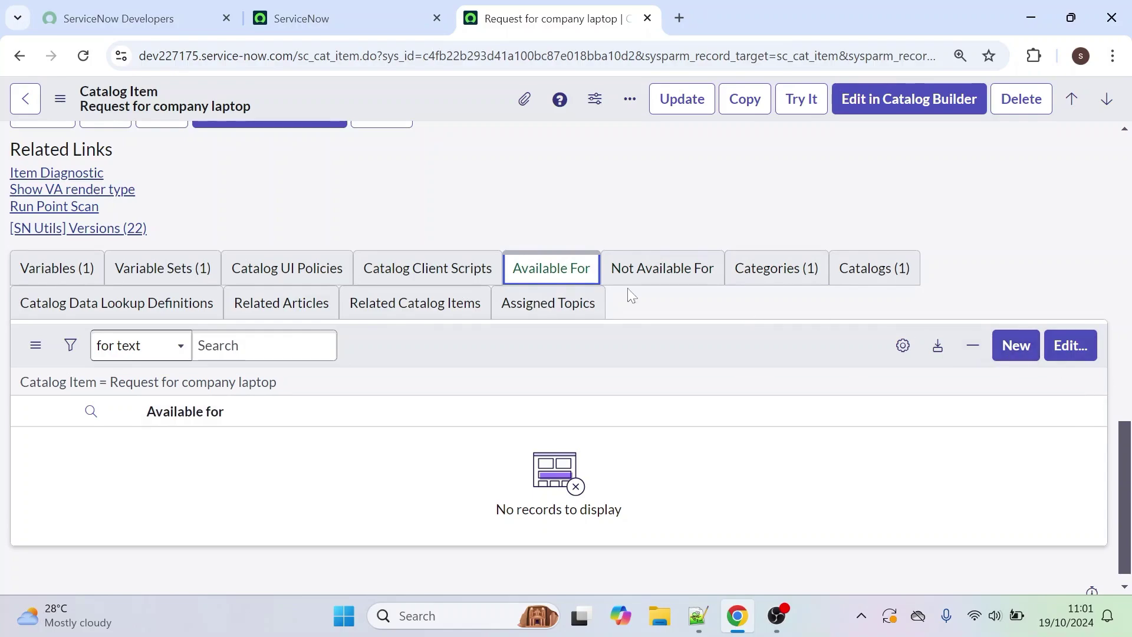
left_click(1015, 362)
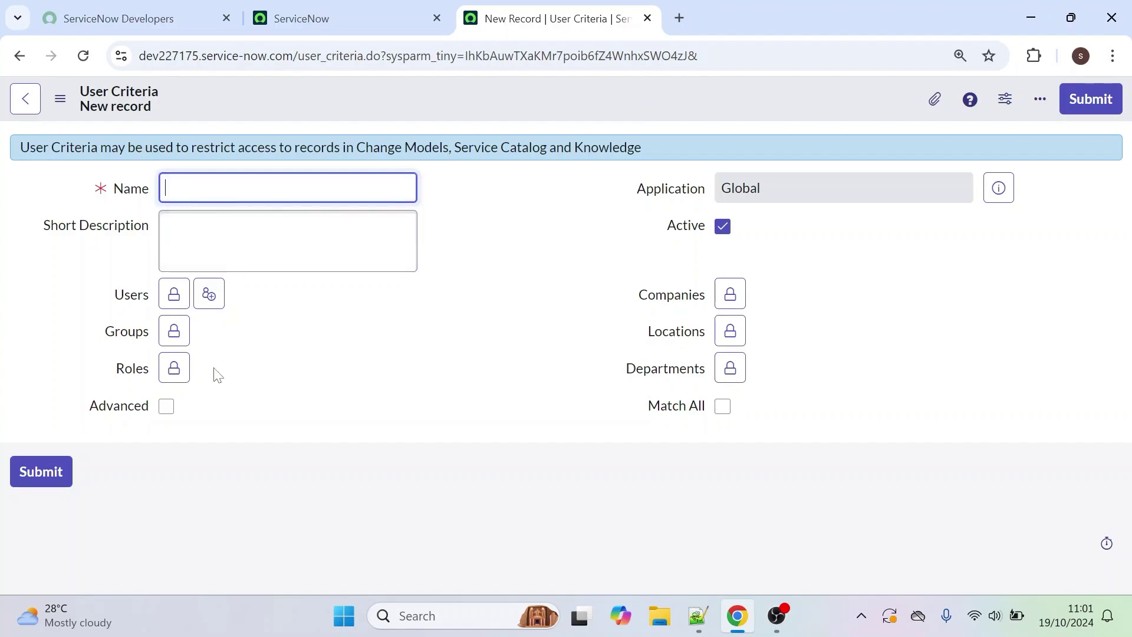
Step: Paste 'Demo User criteria' as the record name, leaving Short Description empty
type("Demo User criteria")
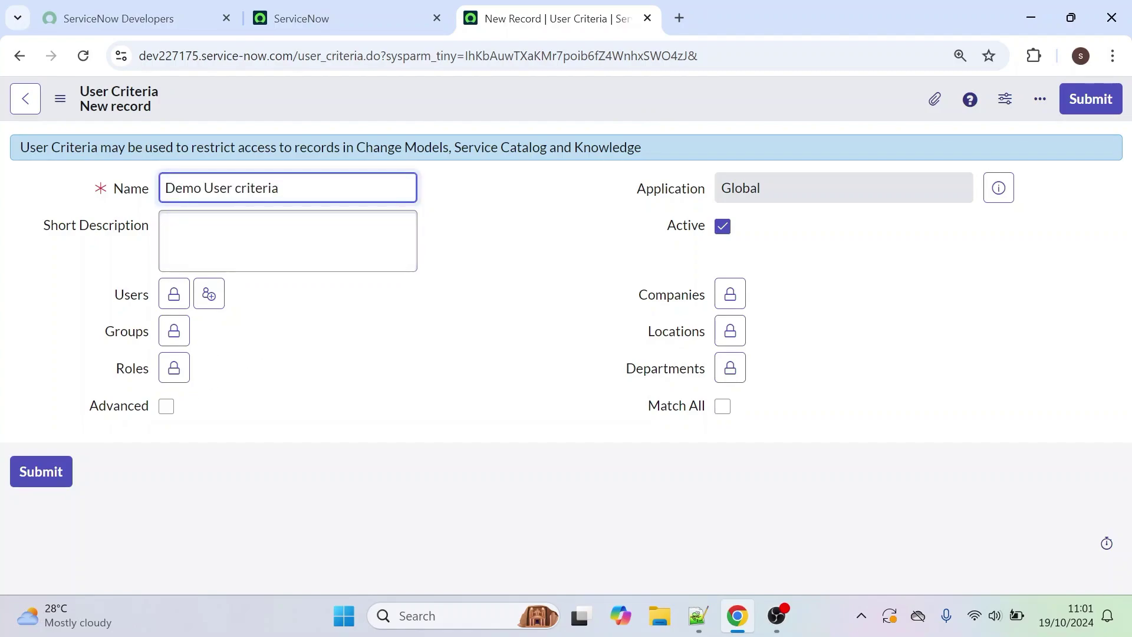
left_click(220, 224)
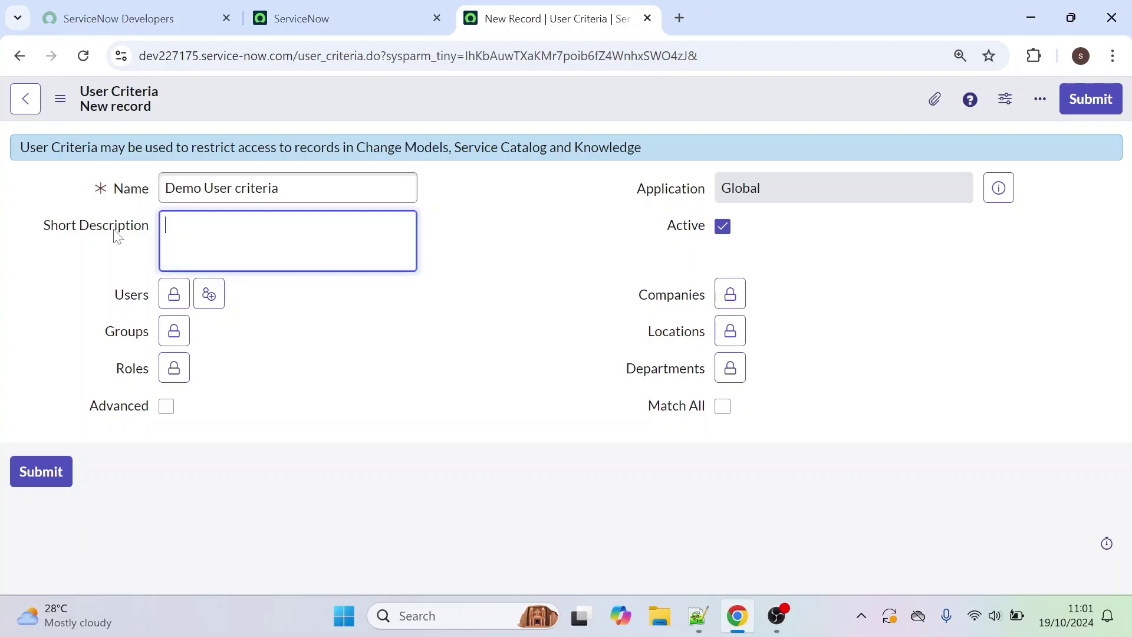
left_click(387, 298)
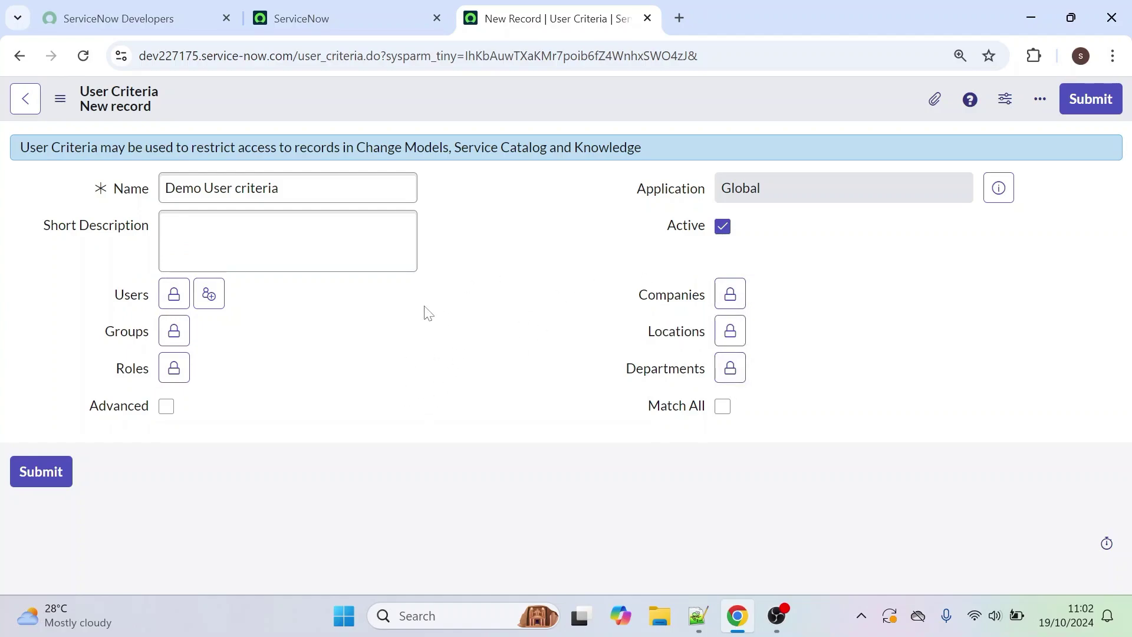
Step: Check the Users, Companies, Locations and Departments fields, leaving them all empty
left_click(175, 295)
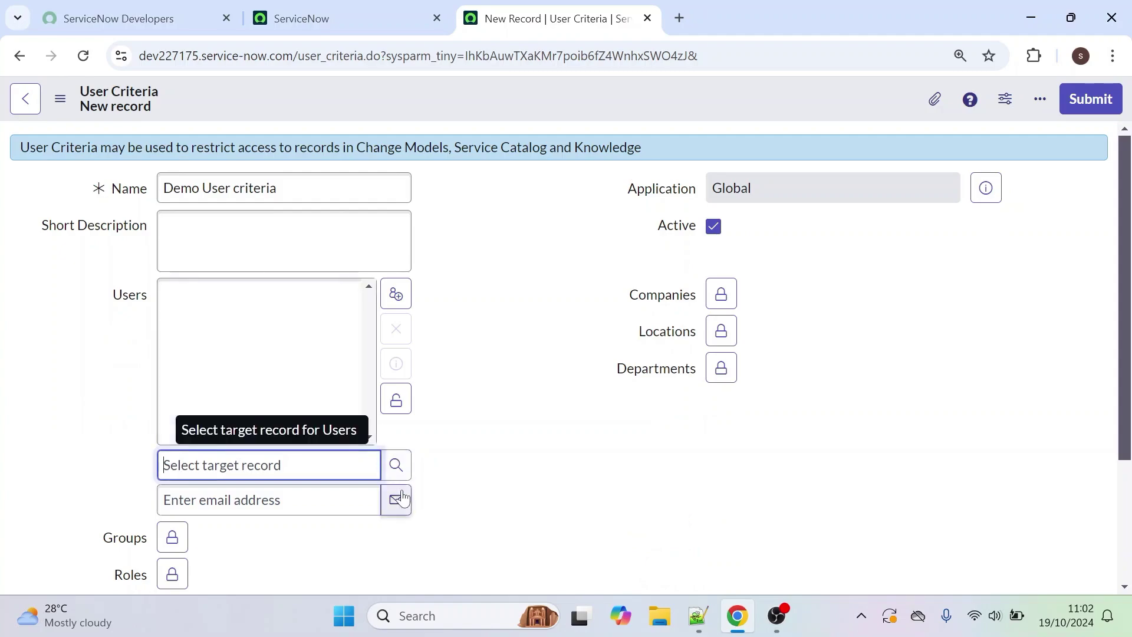
left_click(395, 402)
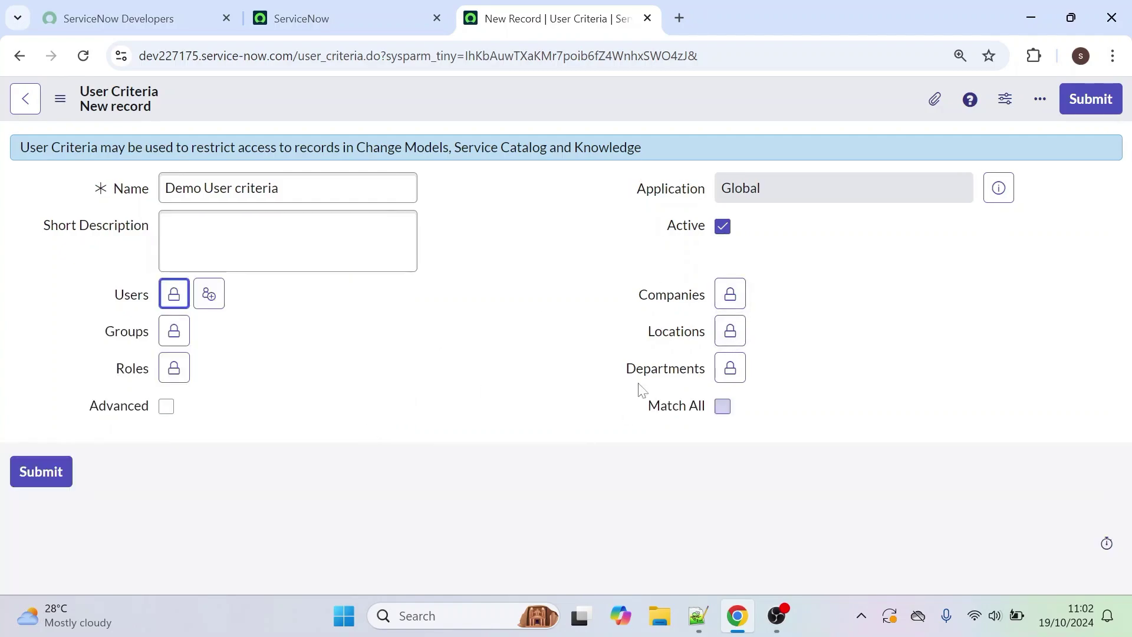
left_click(726, 296)
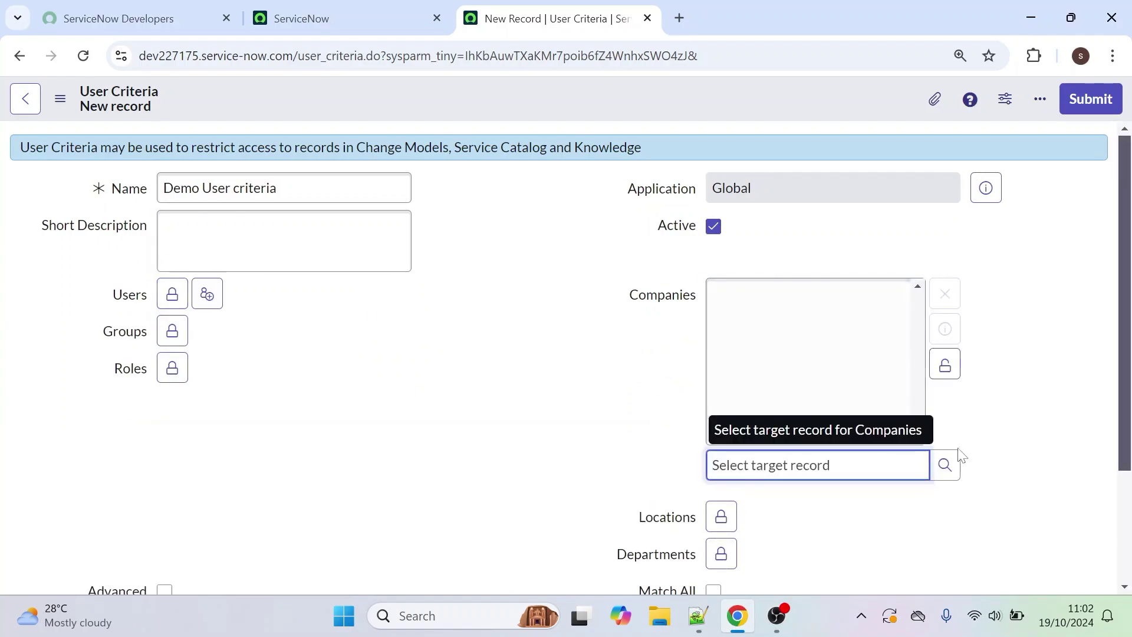
left_click(945, 366)
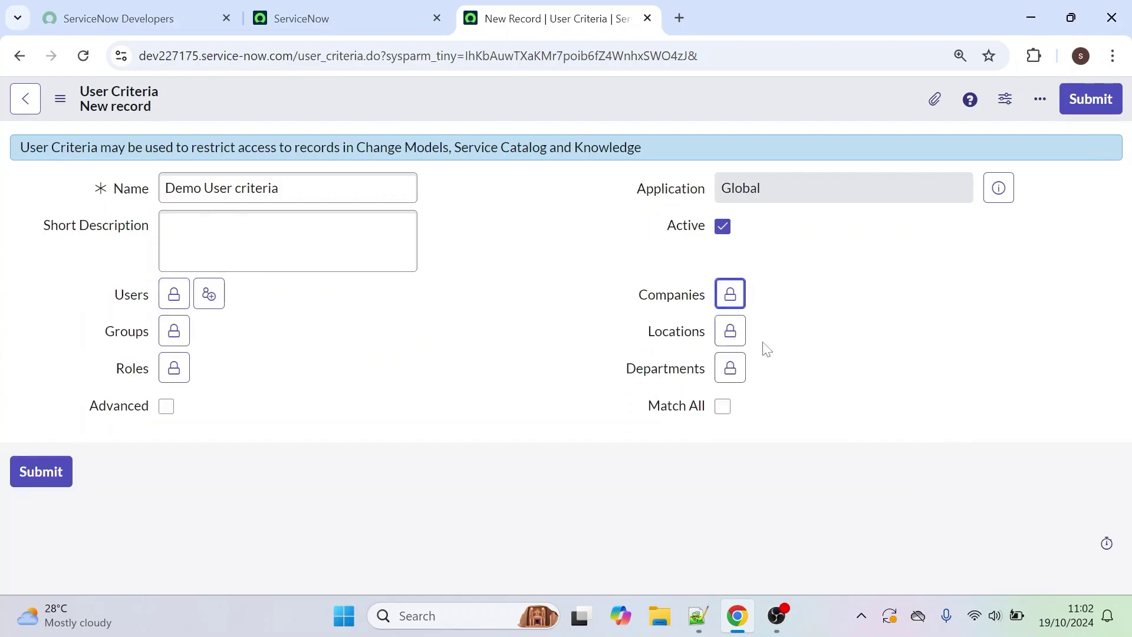
left_click(731, 333)
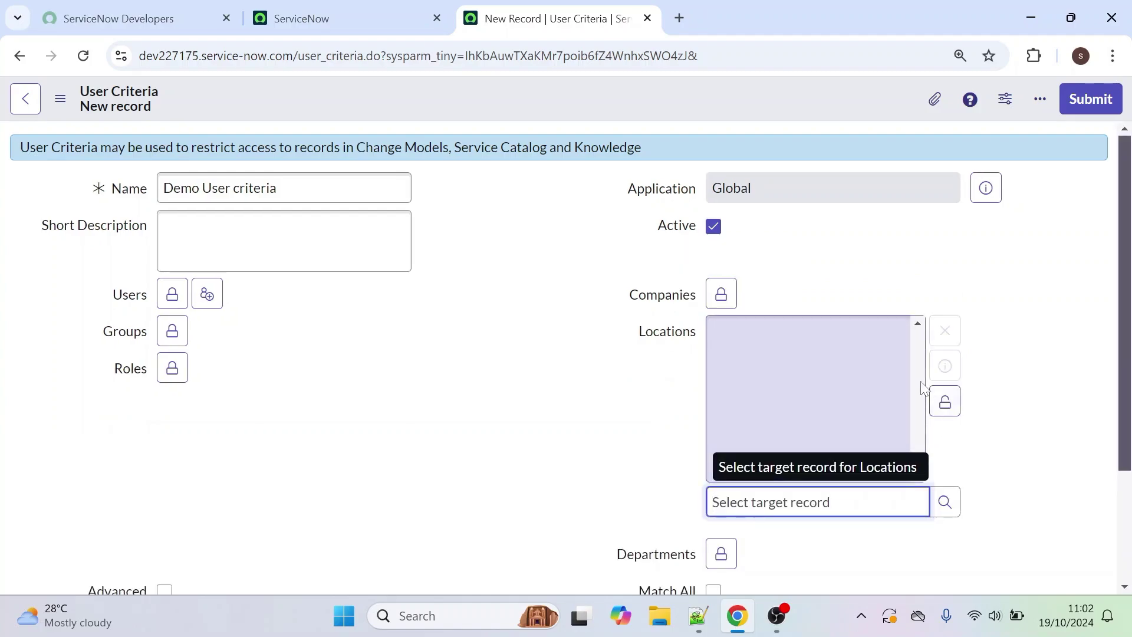
left_click(946, 401)
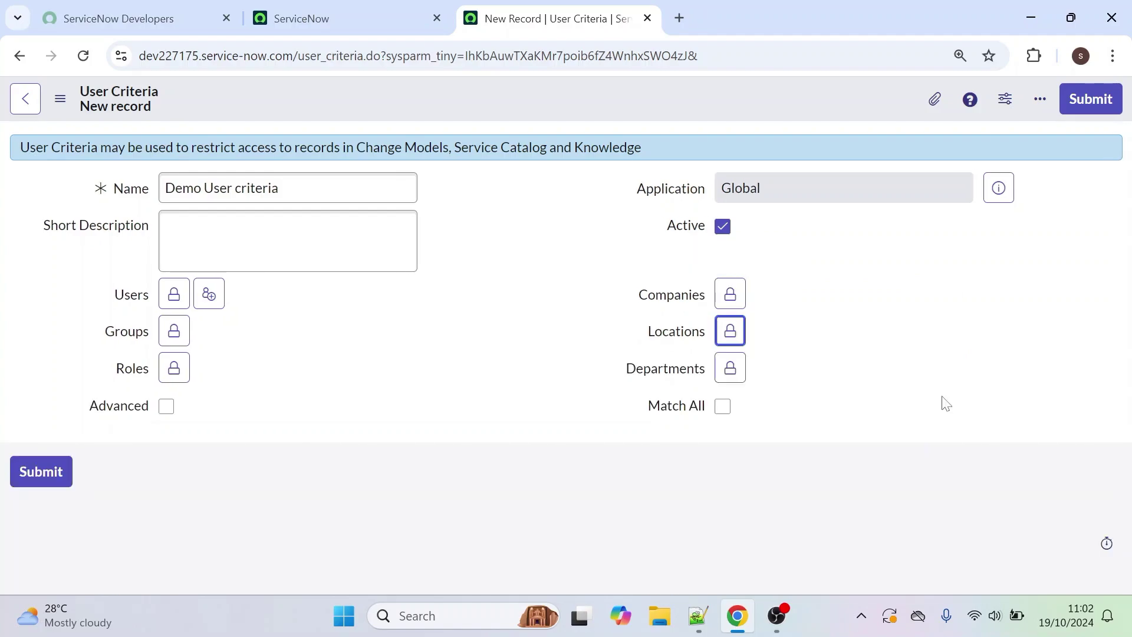
left_click(728, 370)
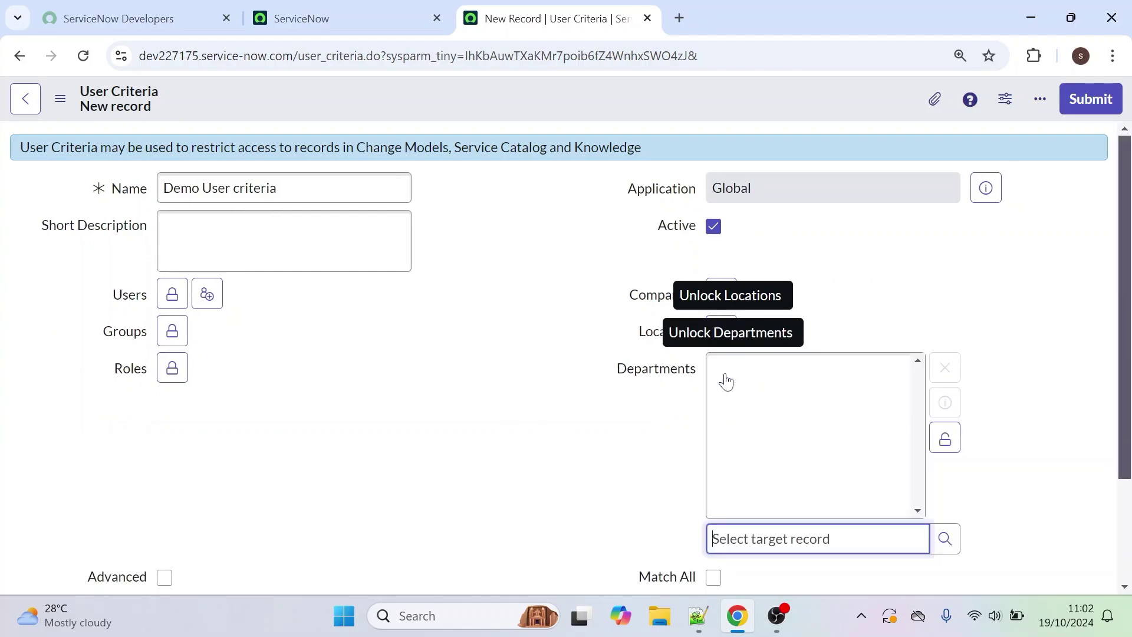
left_click(945, 438)
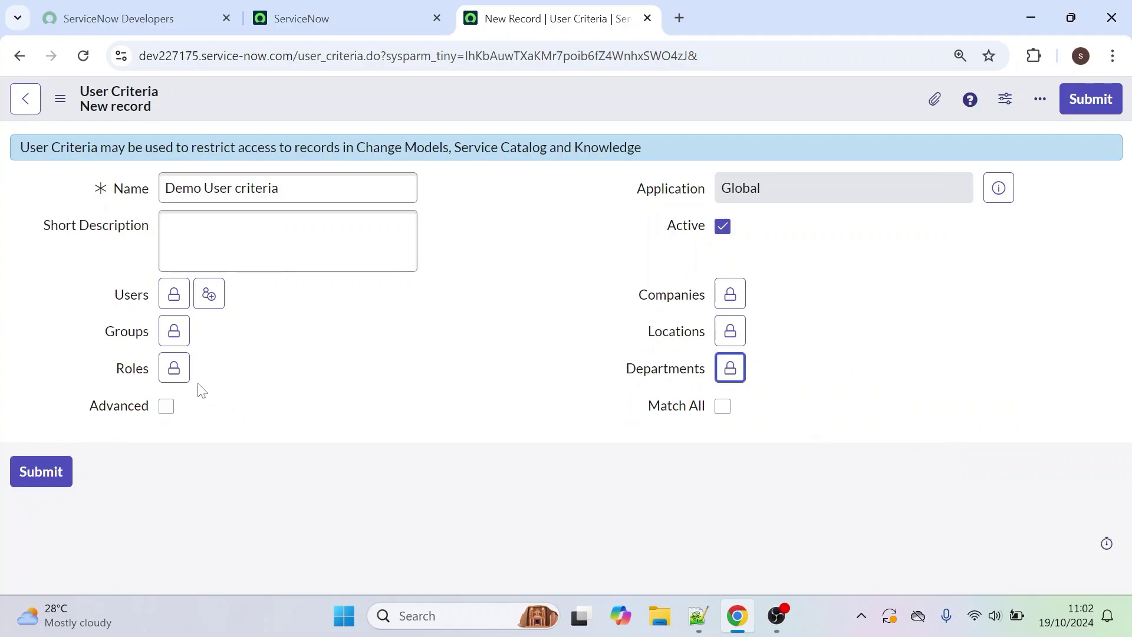
Step: Add the itil role to the criteria's Roles field
left_click(180, 373)
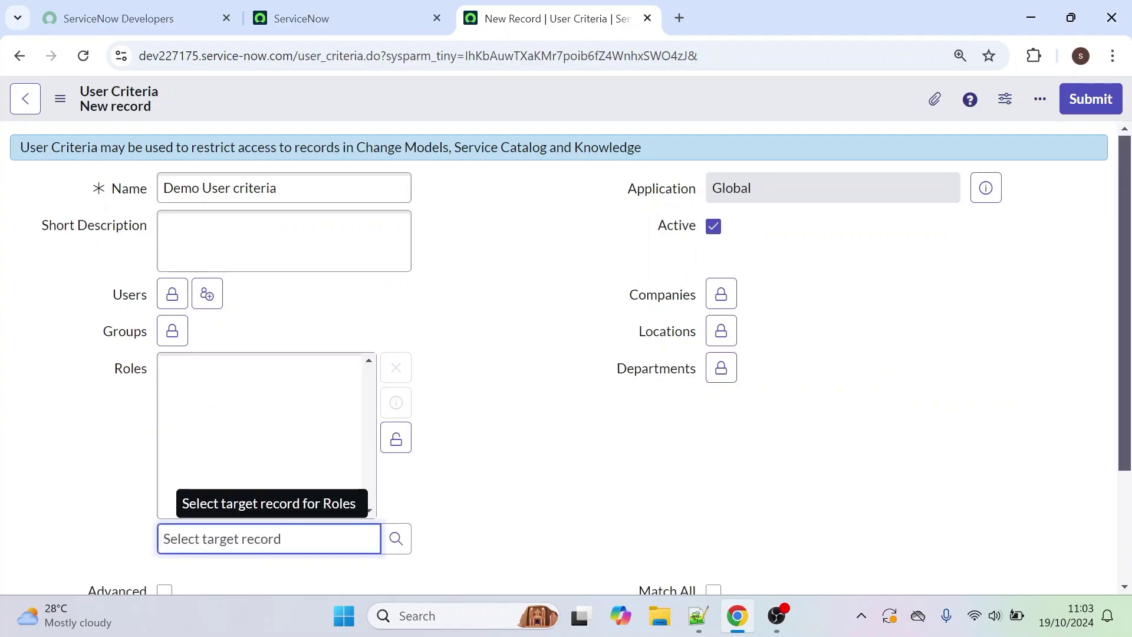
type("i")
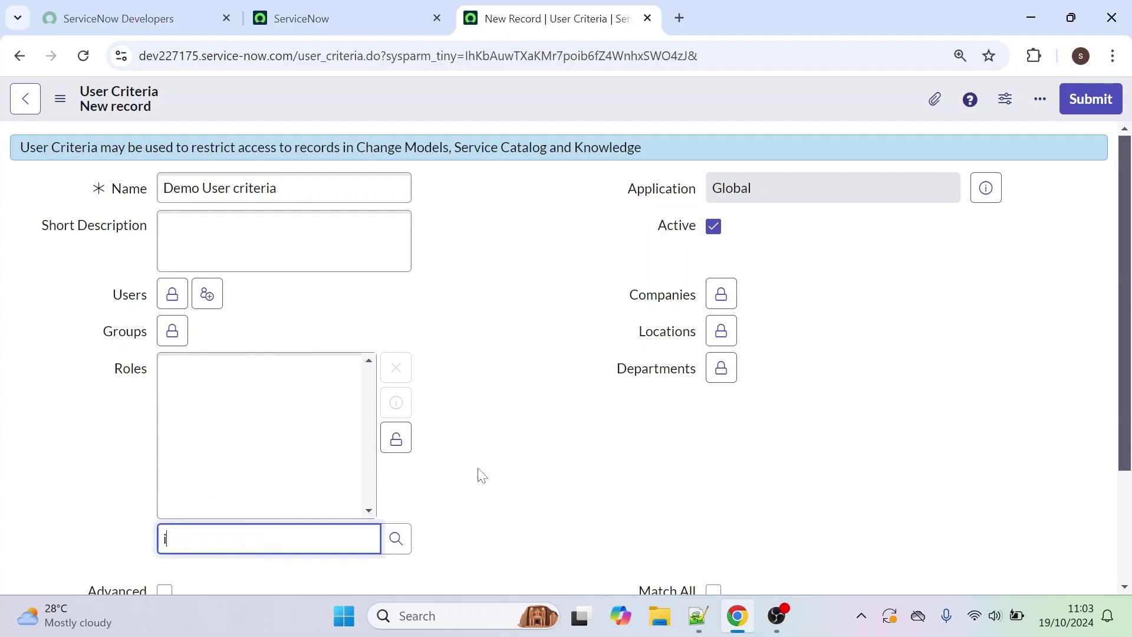
type("ti")
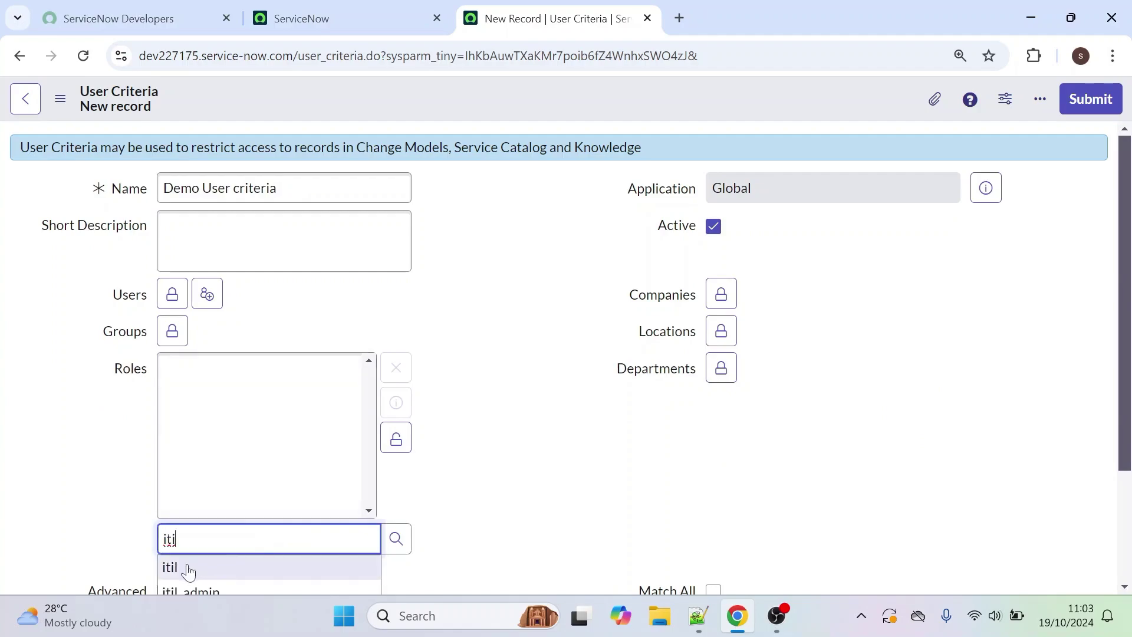
left_click(185, 568)
left_click(401, 446)
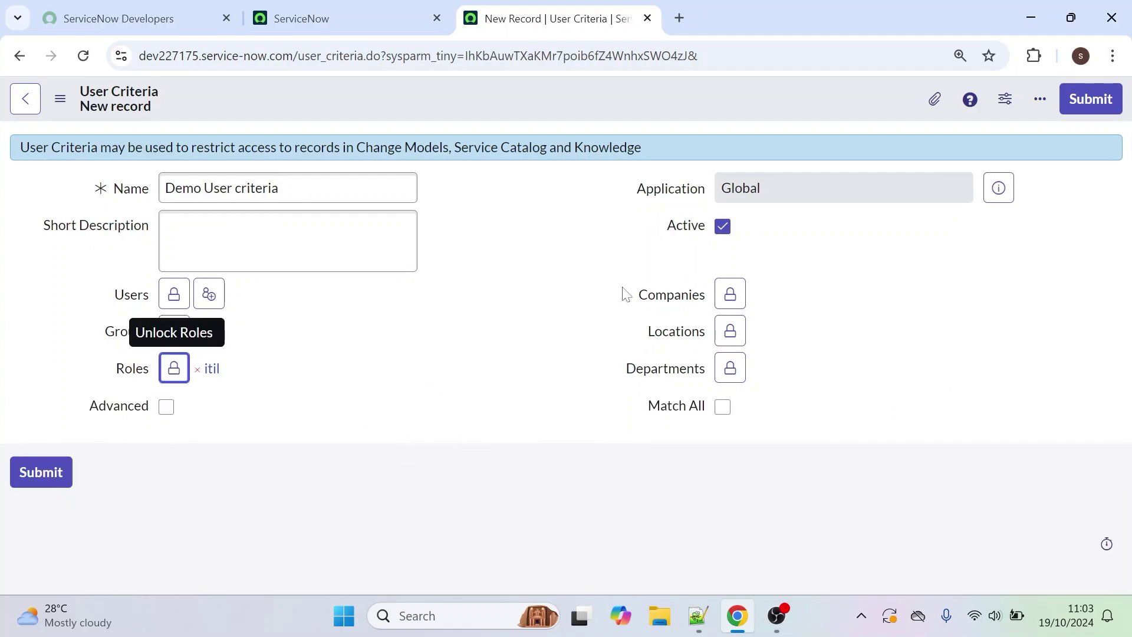
Step: Save the Demo User criteria record, then tick Advanced to view the script and untick it
right_click(495, 91)
left_click(521, 108)
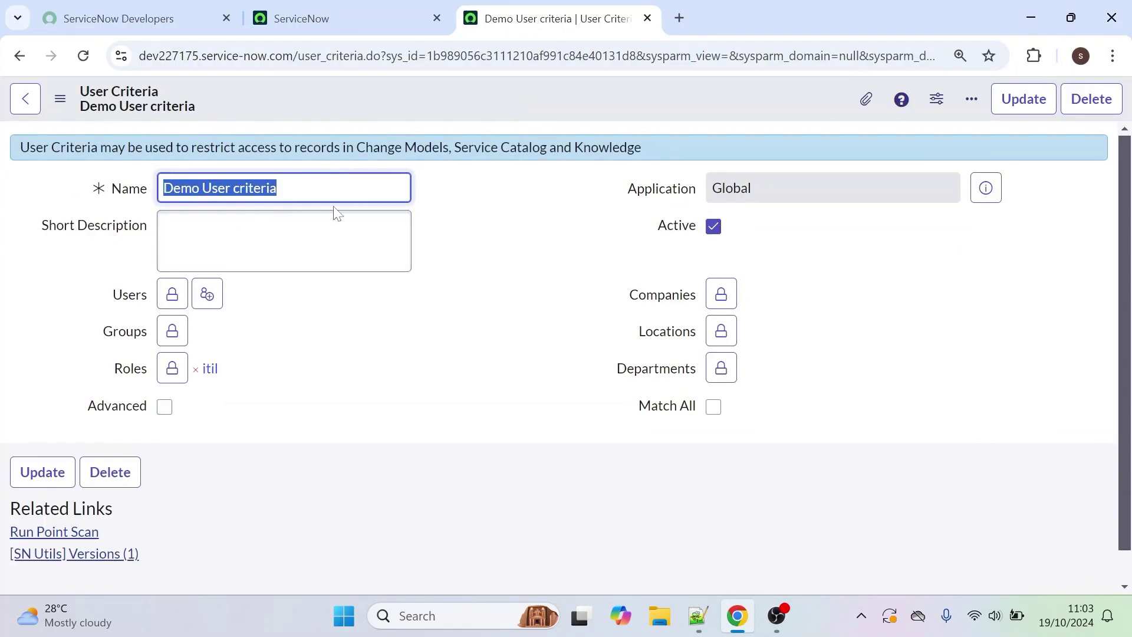
left_click(164, 407)
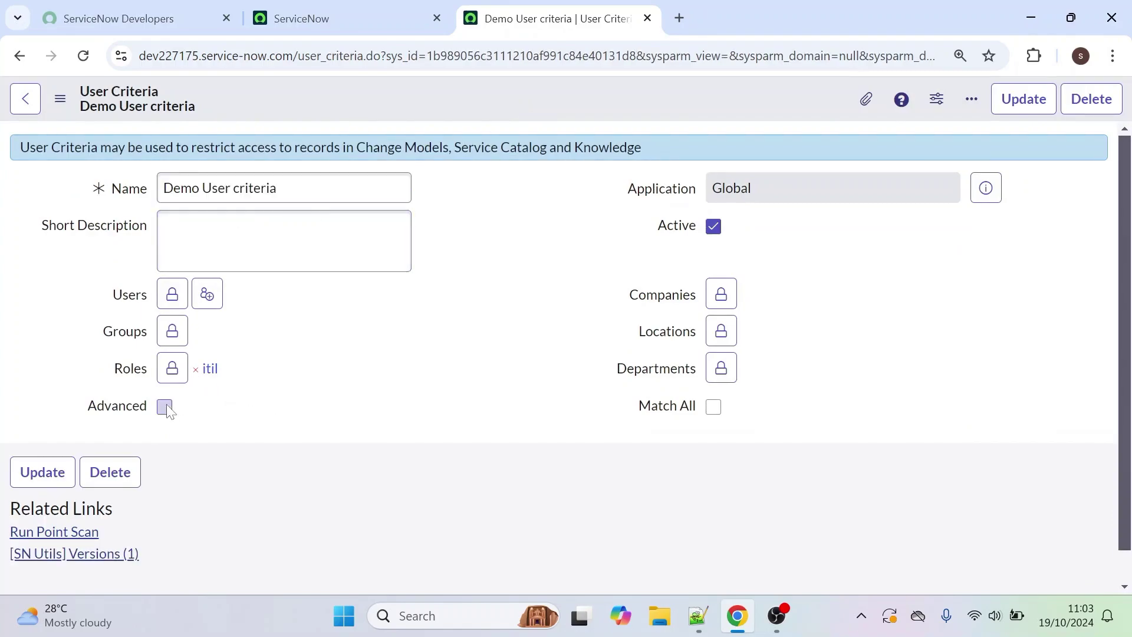
left_click_drag(1125, 188, 1112, 276)
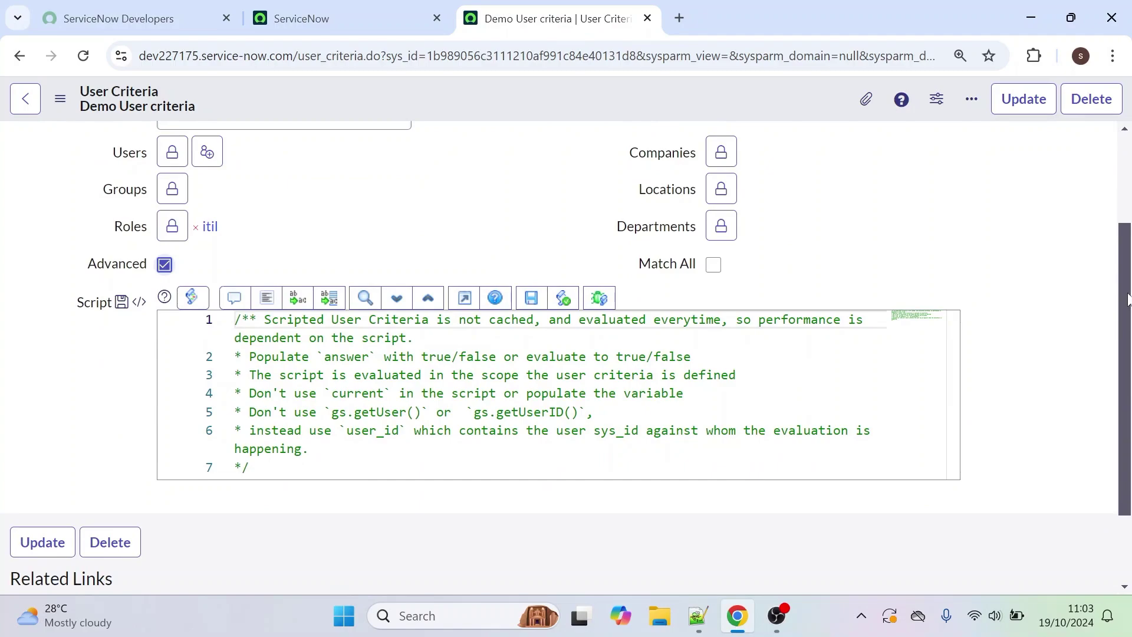
left_click_drag(1128, 299, 1112, 249)
left_click(164, 347)
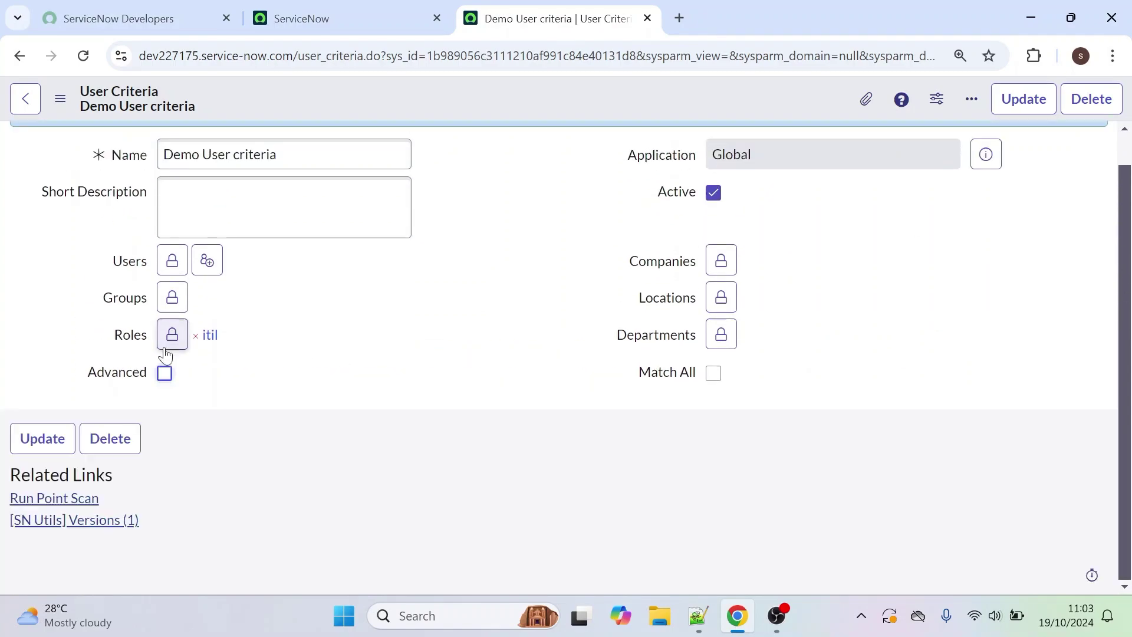
Step: Go back twice to the laptop item and scroll to Demo User criteria under Available For
left_click(18, 56)
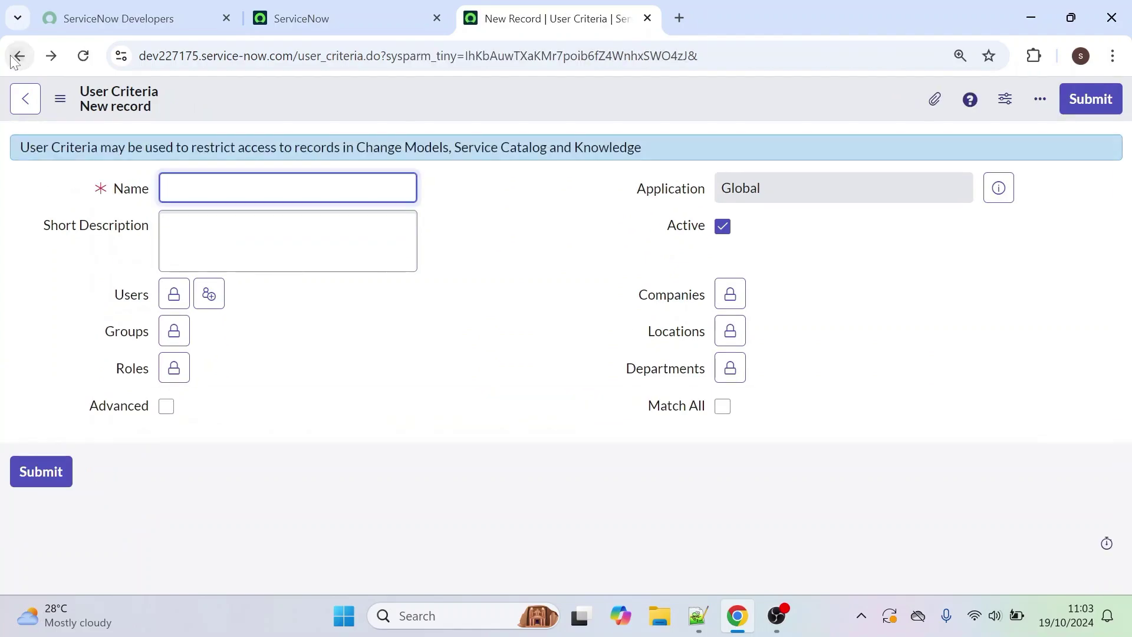
left_click(18, 57)
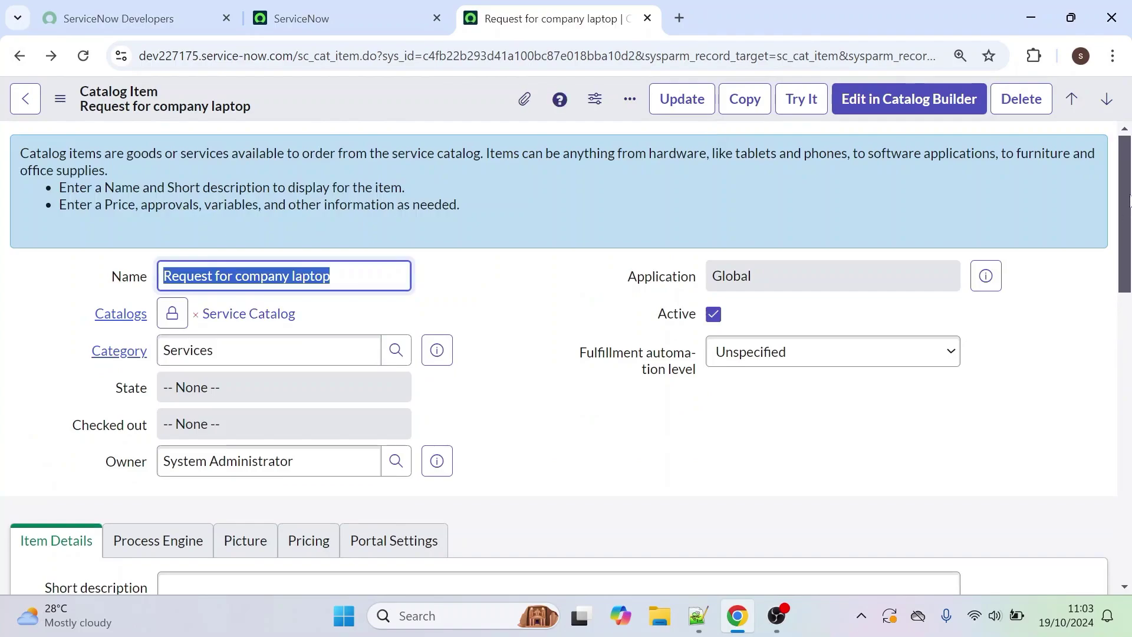
left_click_drag(1130, 189, 1087, 499)
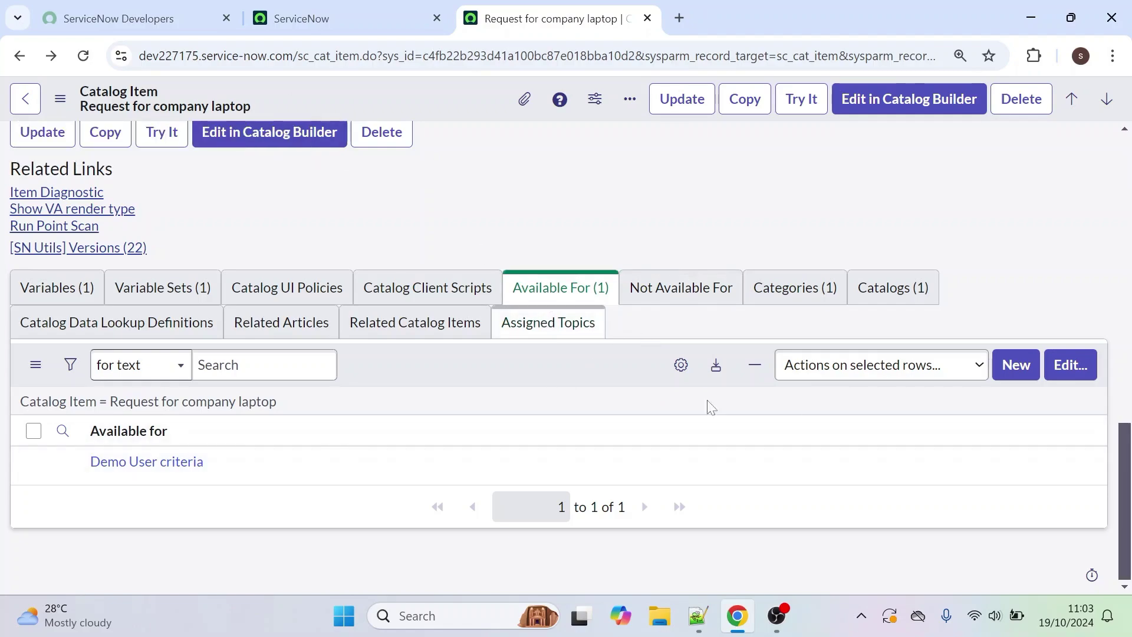
scroll(667, 386, "up", 2)
left_click(666, 387)
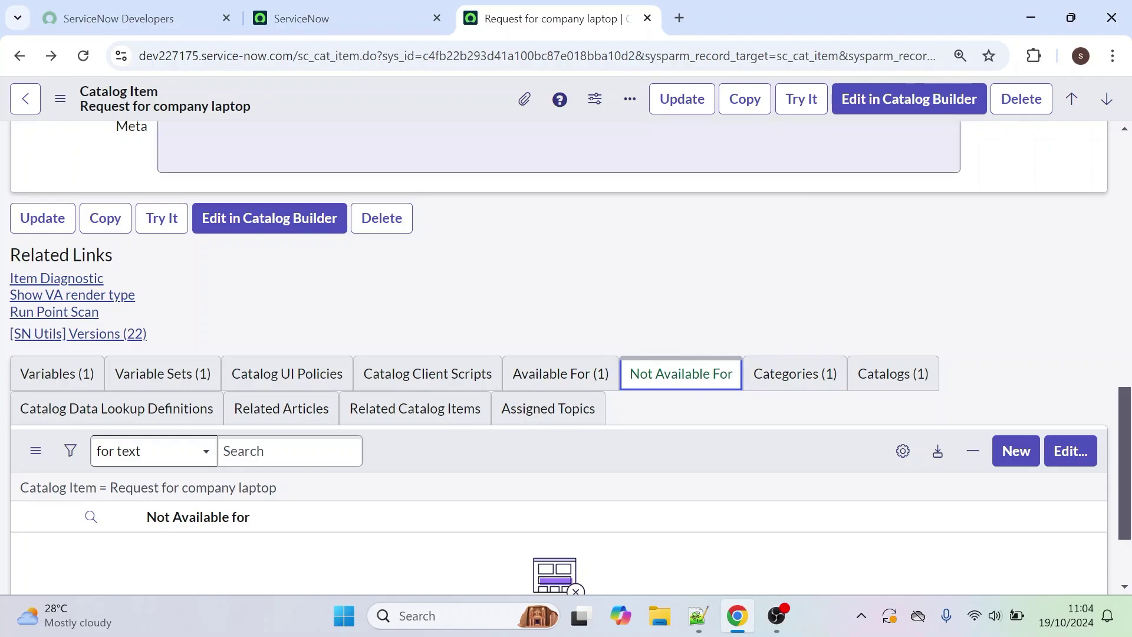
left_click_drag(1122, 463, 1128, 129)
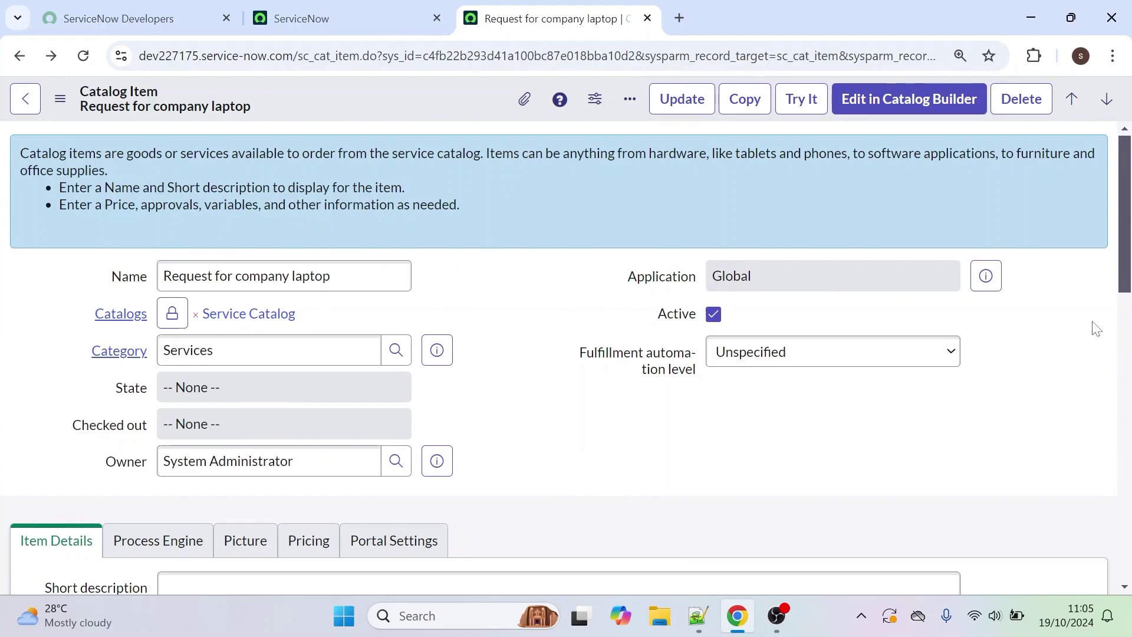